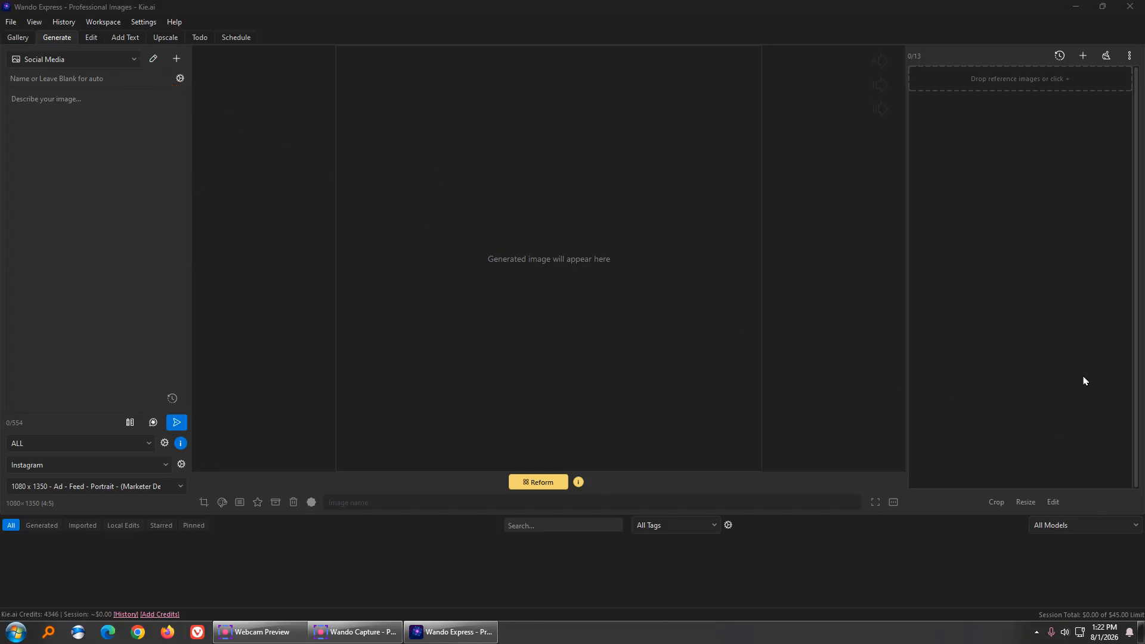
Load the Brand font preset with its reference image, and switch the prompt to the Brand Colors preset.
left_click(136, 59)
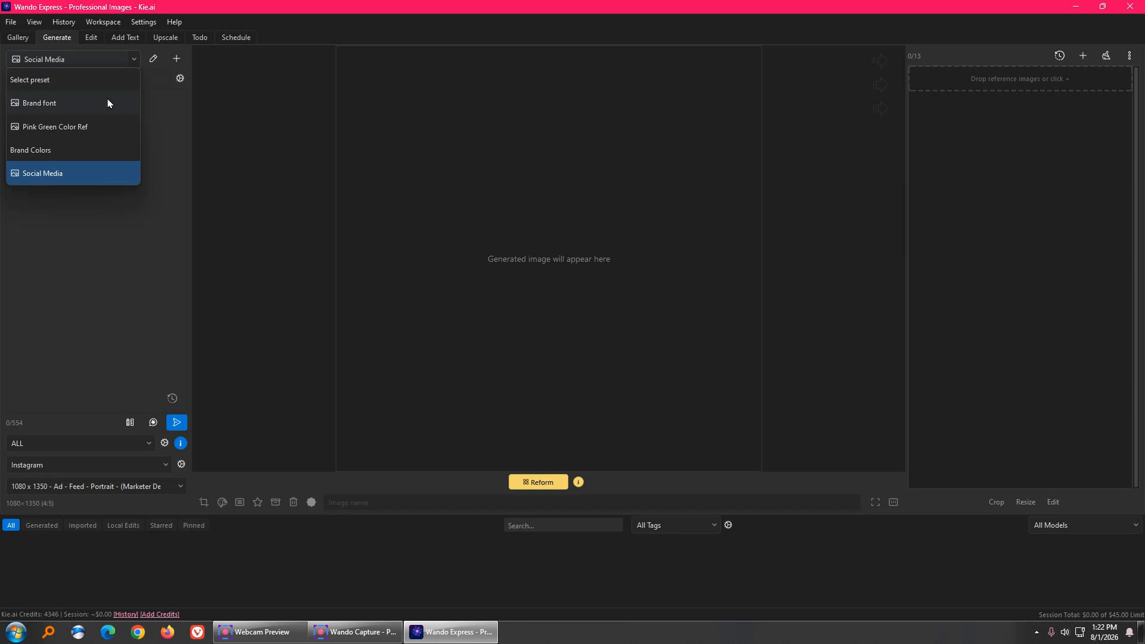
left_click(109, 103)
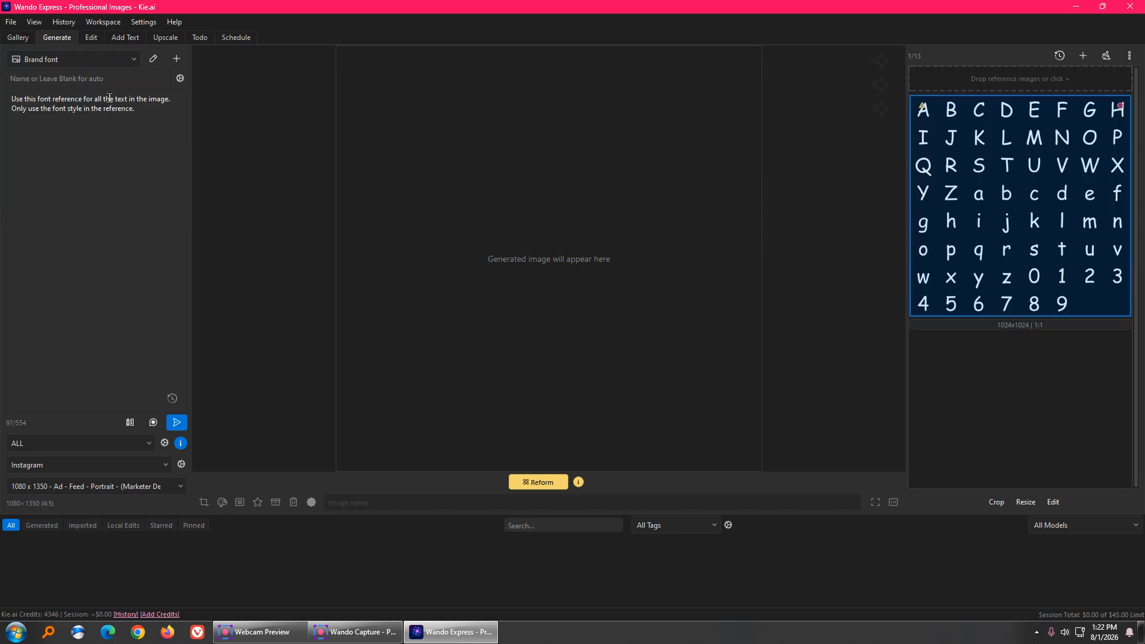
left_click(135, 59)
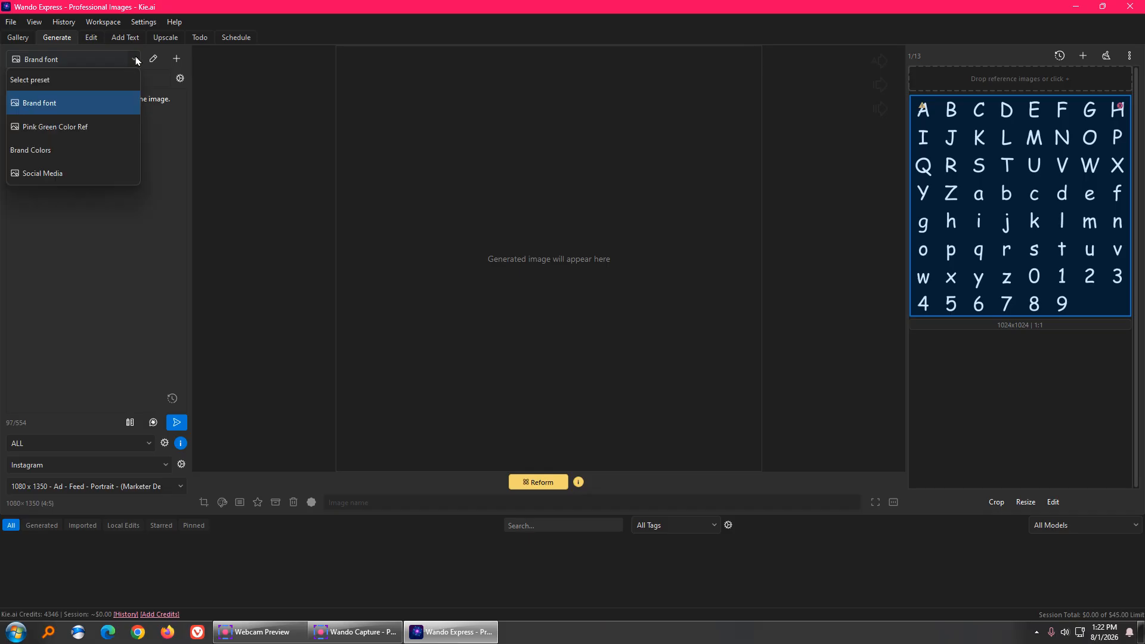
left_click(89, 149)
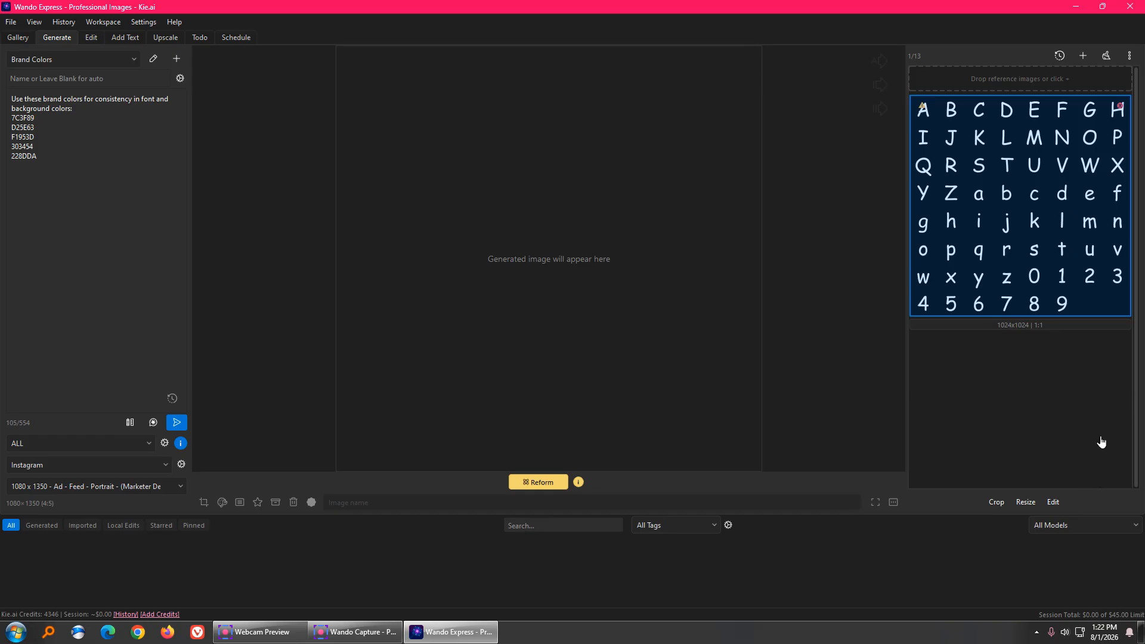
Add the bunny mascot picture seedream-4.5-edit_26-04-09_055152.png from the Logo Font etc folder as a second reference image.
mouse_move(1026, 334)
left_mouse_down()
mouse_move(1080, 54)
mouse_move(1084, 68)
left_mouse_up()
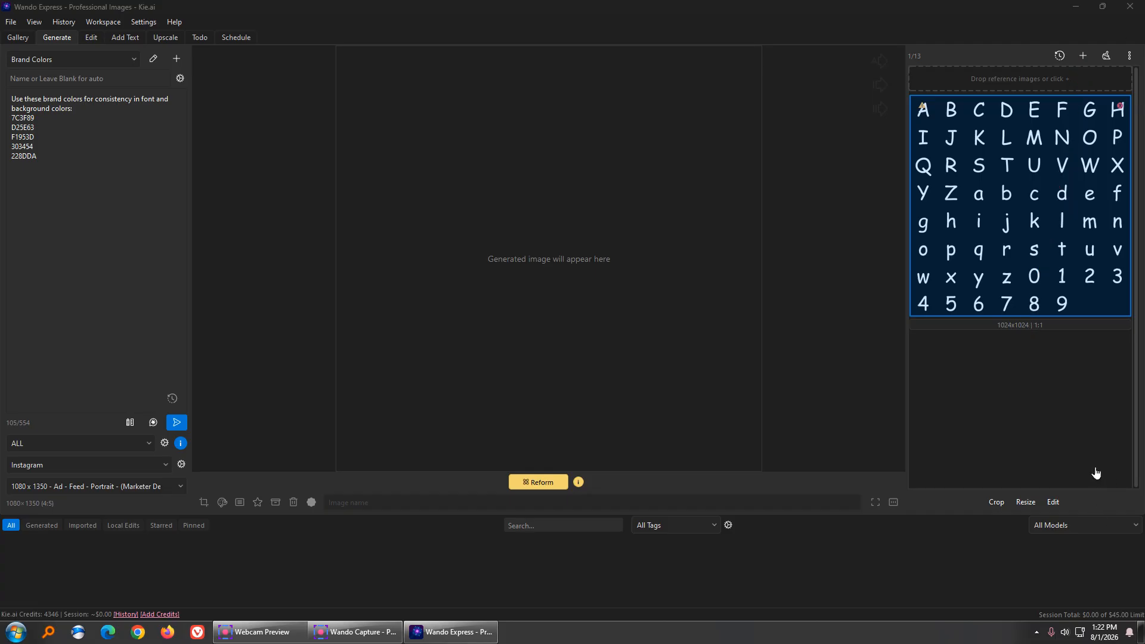
left_click(1081, 54)
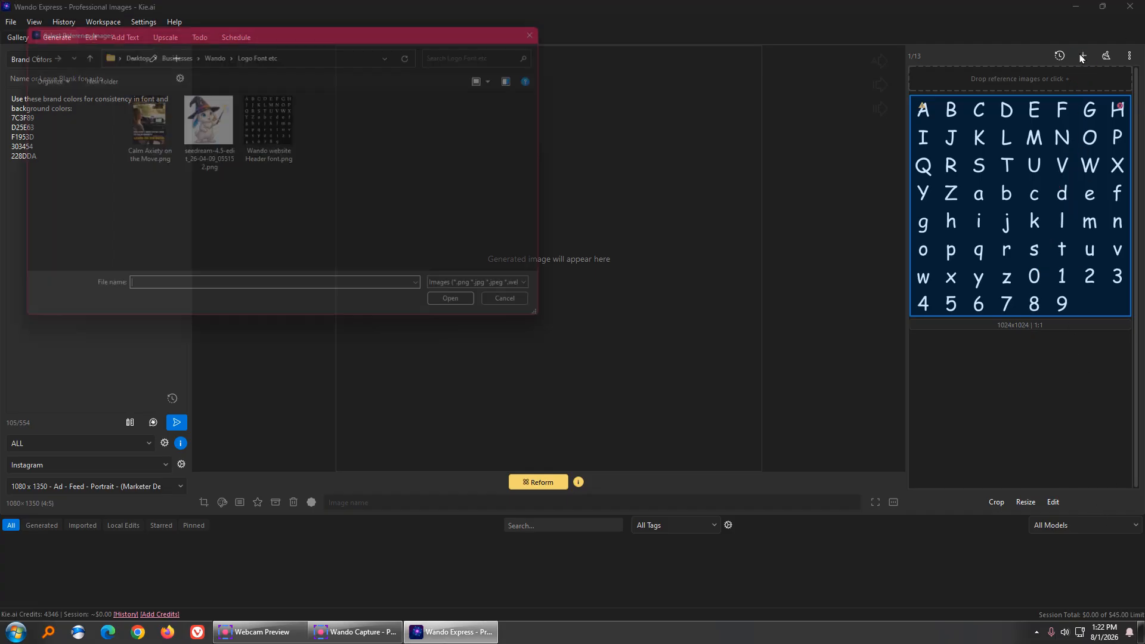
double_click(200, 129)
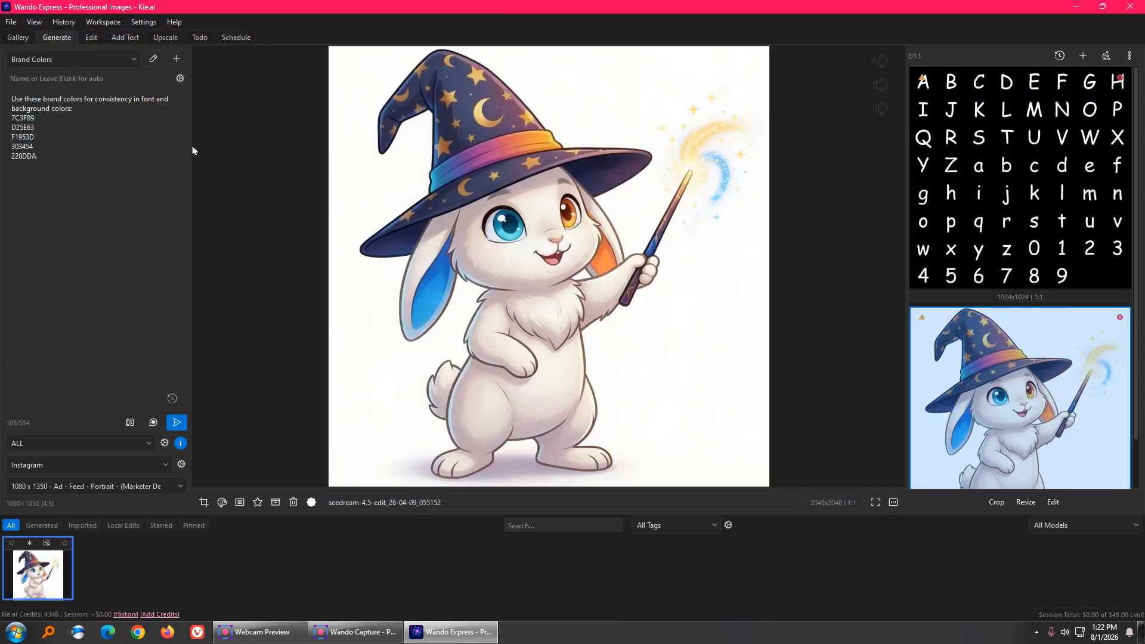
Add "Use the bunny mascot and font reference to create an image of the bunny saying "Wando's the Best"" below the brand colors.
left_click(103, 152)
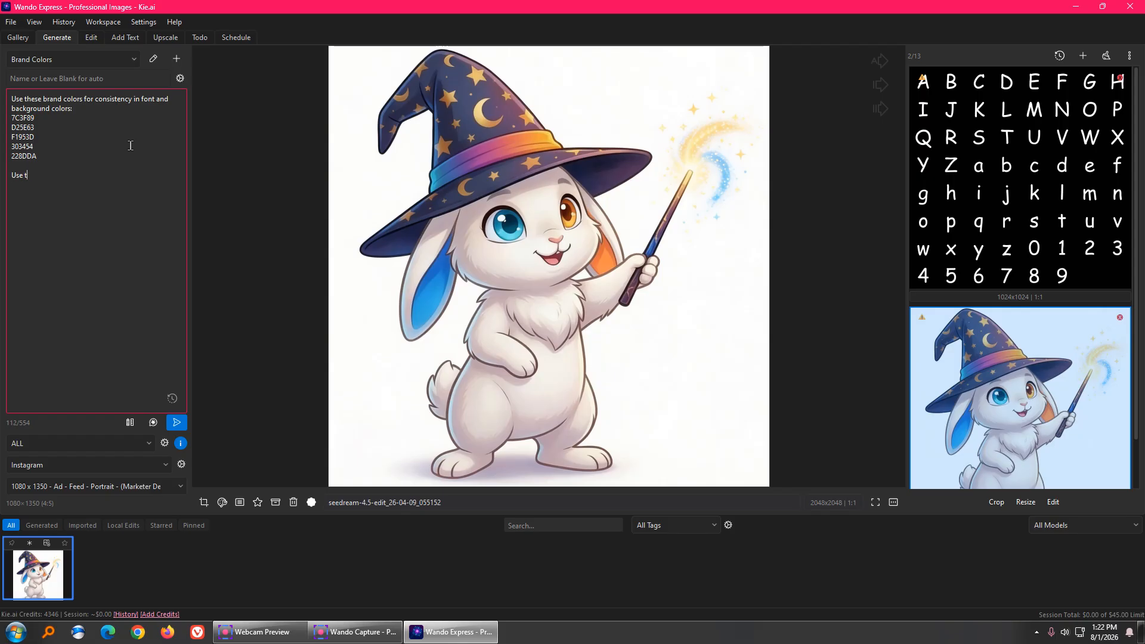
type("t and font reference to create an image of the")
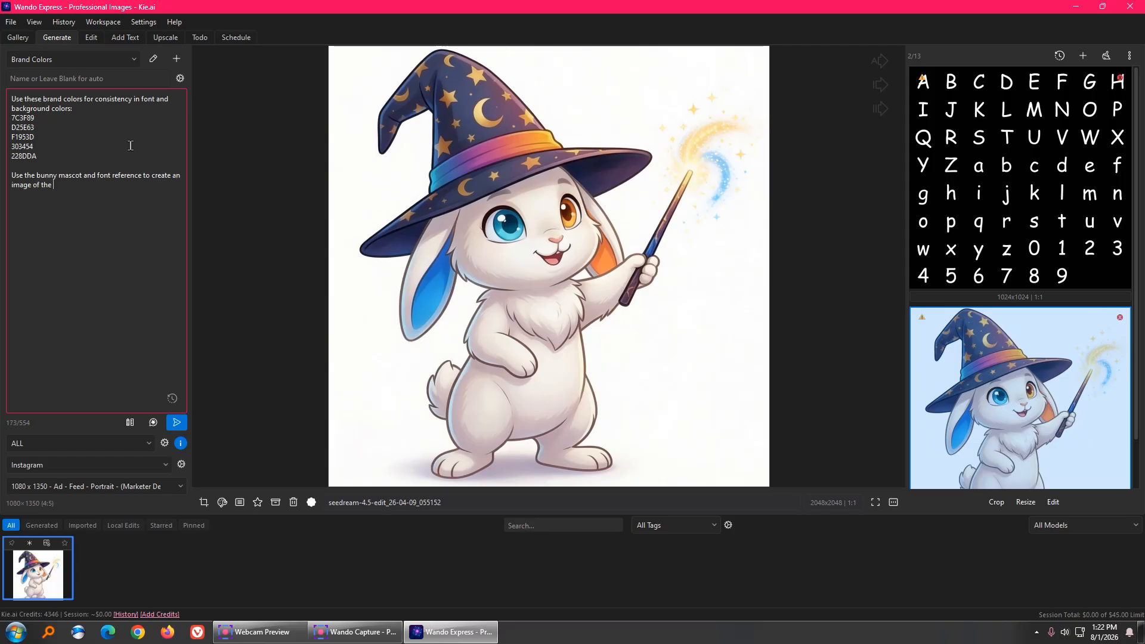
type("ying \"Wando's the Best")
Choose the Nano Banana V2 model and generate the Instagram image, accepting the token-based usage notice.
left_click(152, 446)
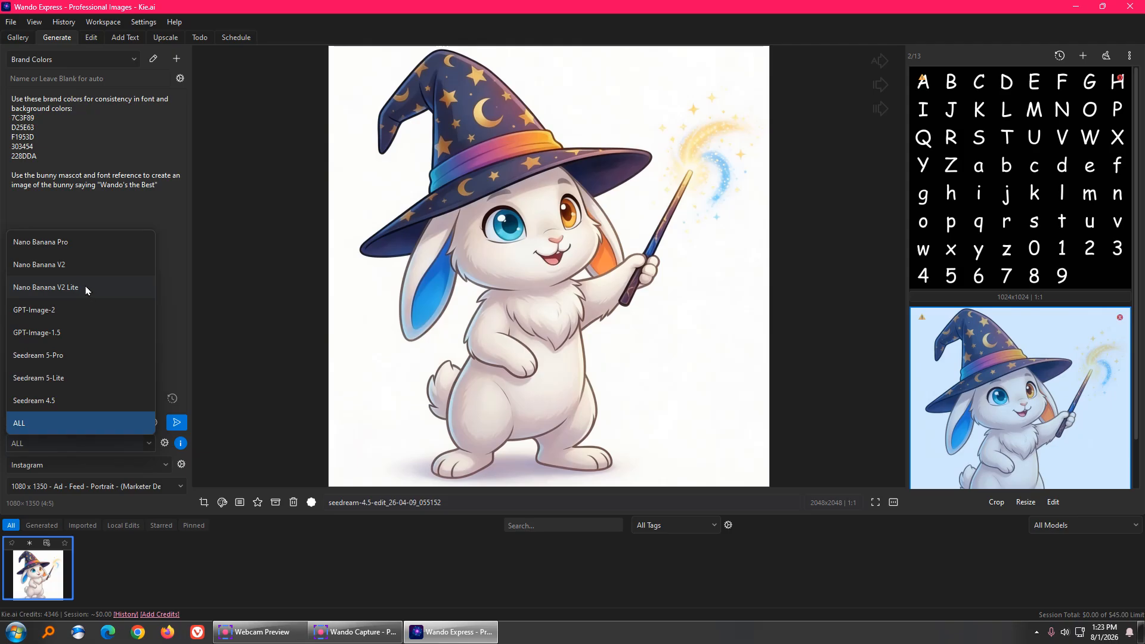
left_click(54, 265)
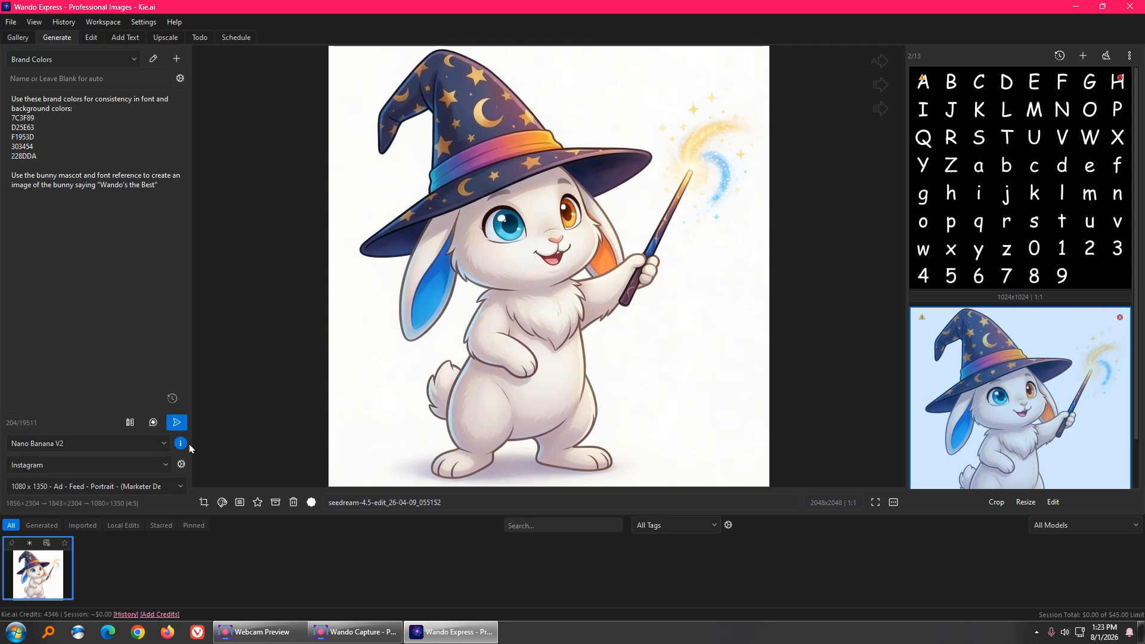
left_click(178, 424)
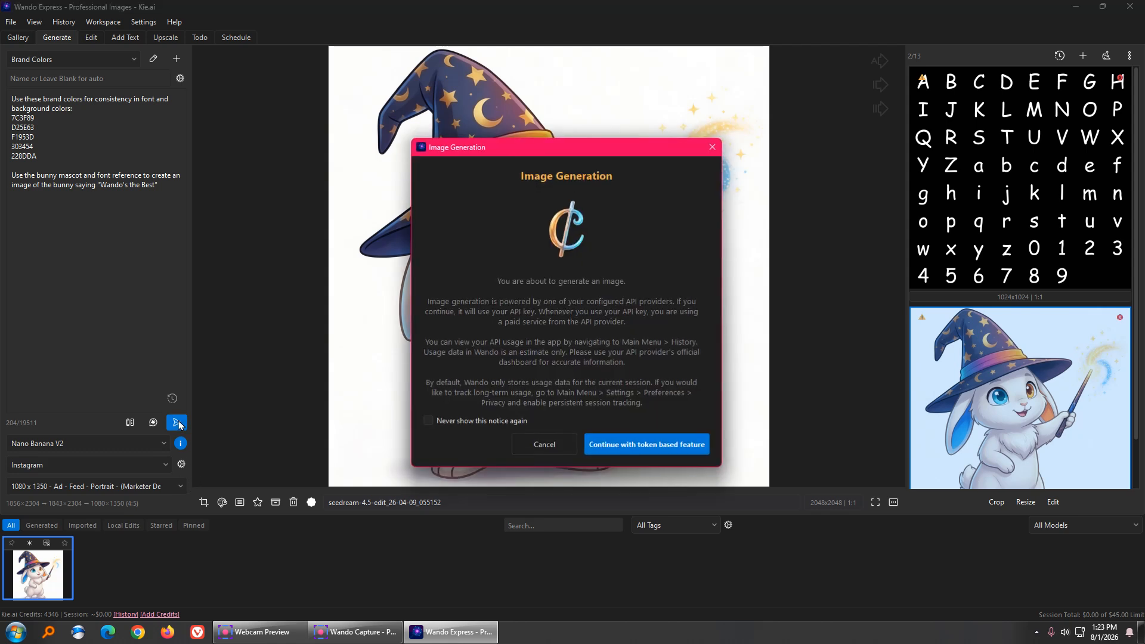
left_click(678, 453)
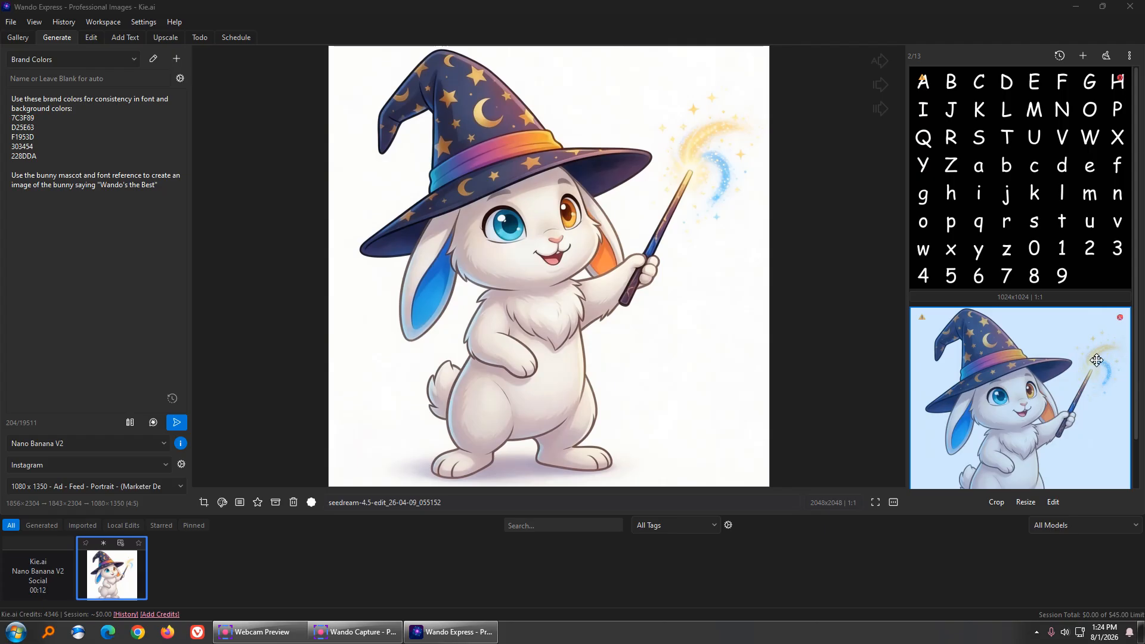
Remove both reference images, clear the whole prompt, and reset the preset to Select preset.
left_click(1120, 317)
left_click(1120, 80)
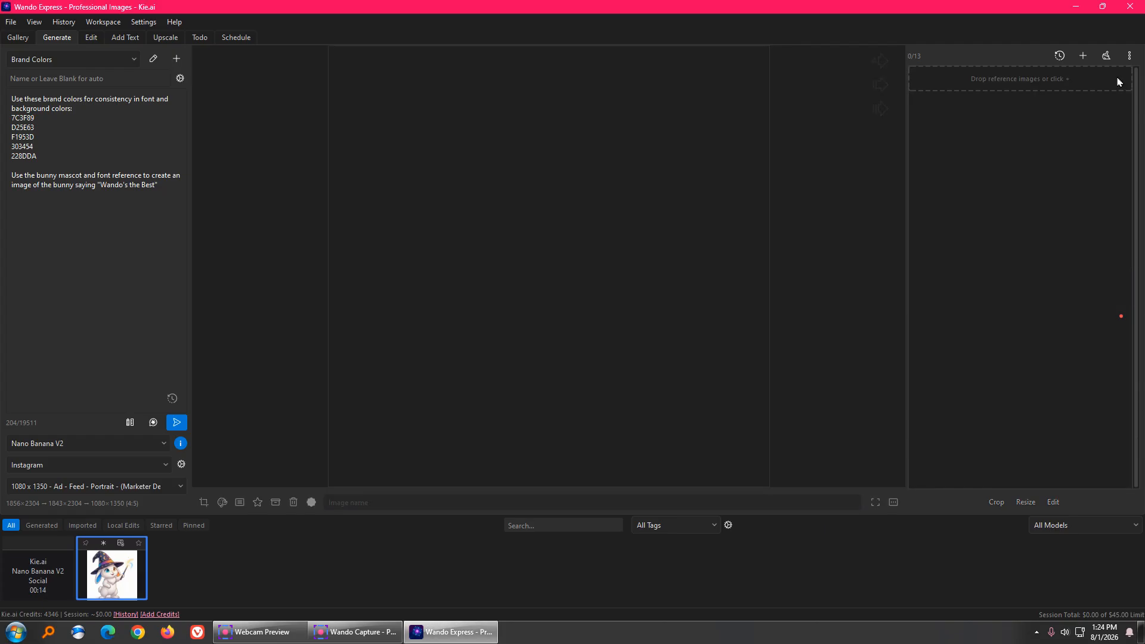
left_click(162, 186)
key("ctrl+a")
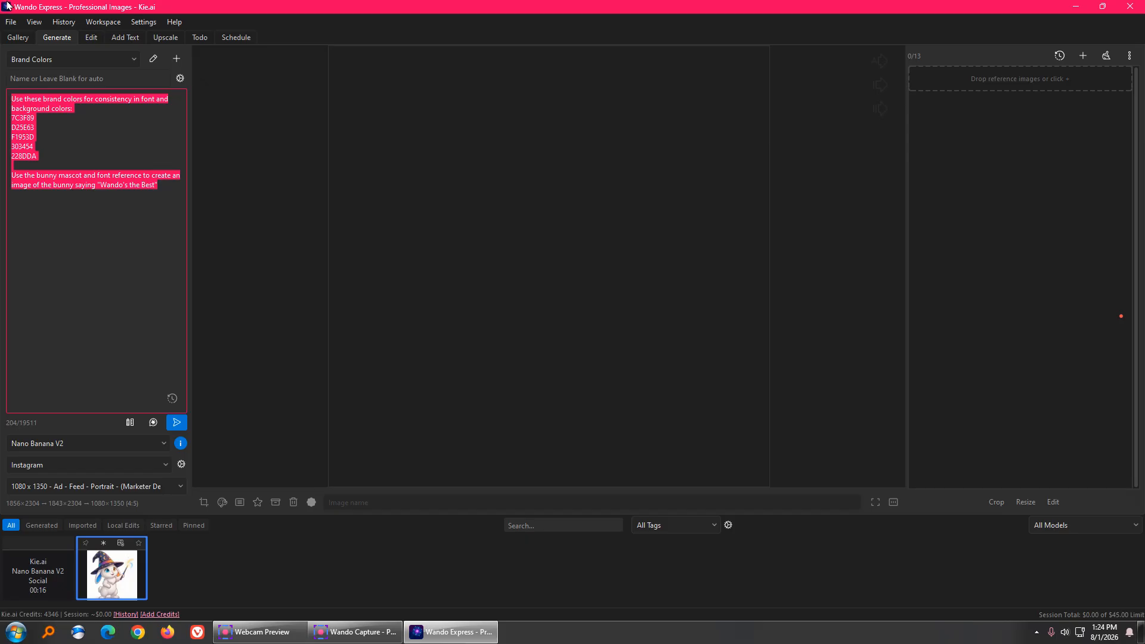
key("BackSpace")
left_click(134, 59)
left_click(117, 79)
left_click(113, 142)
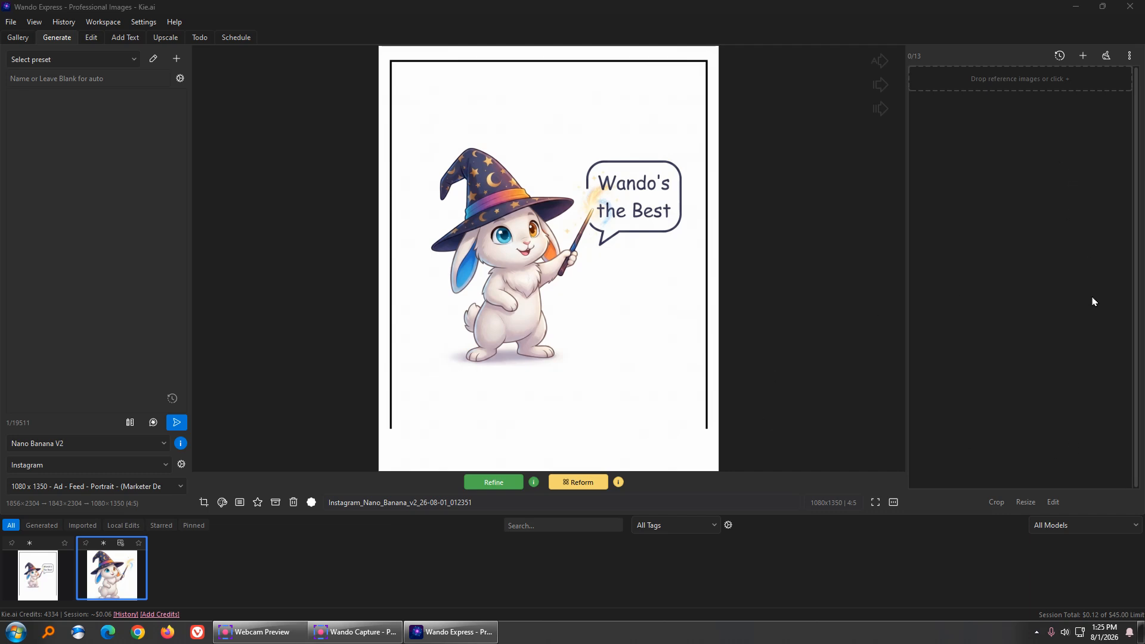
Add the portrait photo IMG_20260719_001939_679.jpg from the Downloads folder as the reference image.
left_click_drag(1069, 198, 1083, 66)
left_click(1084, 57)
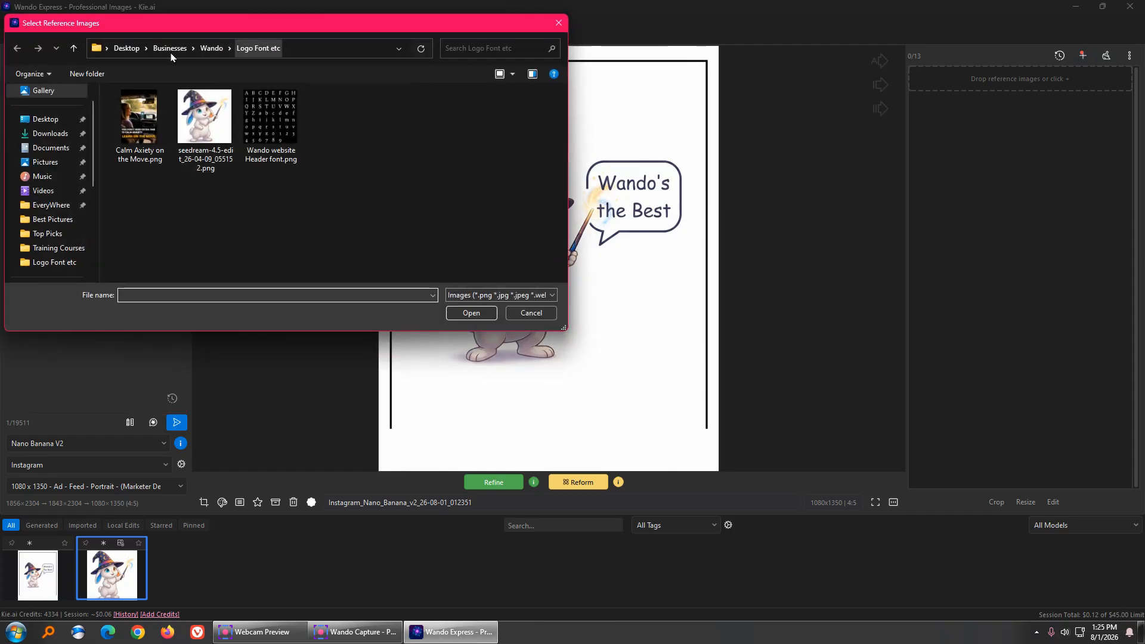
left_click(61, 134)
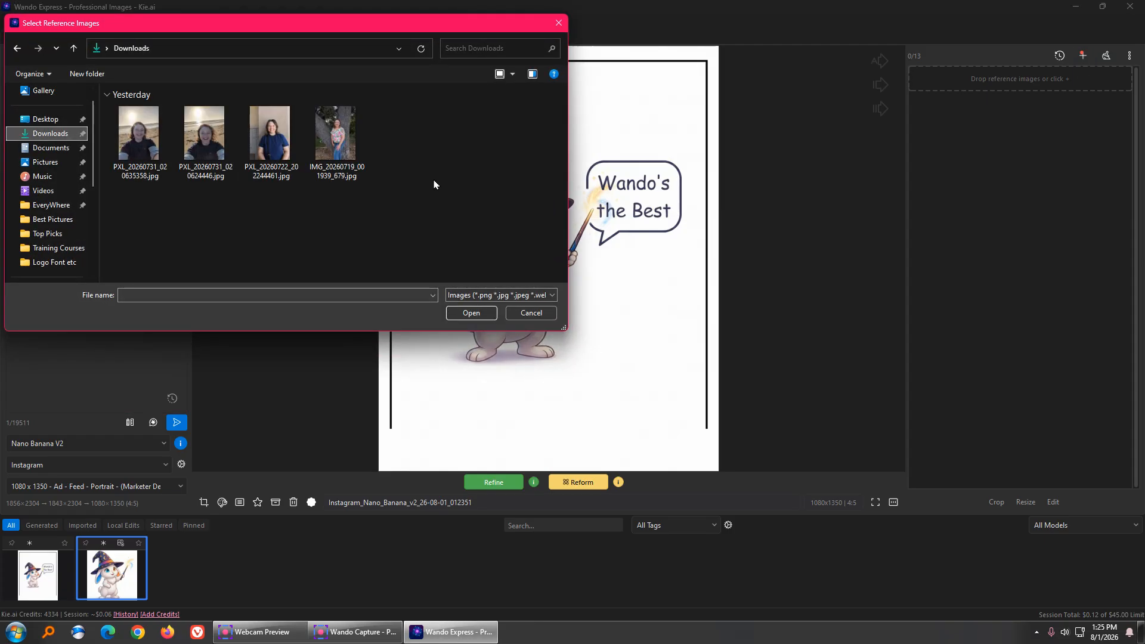
left_click(326, 141)
double_click(326, 142)
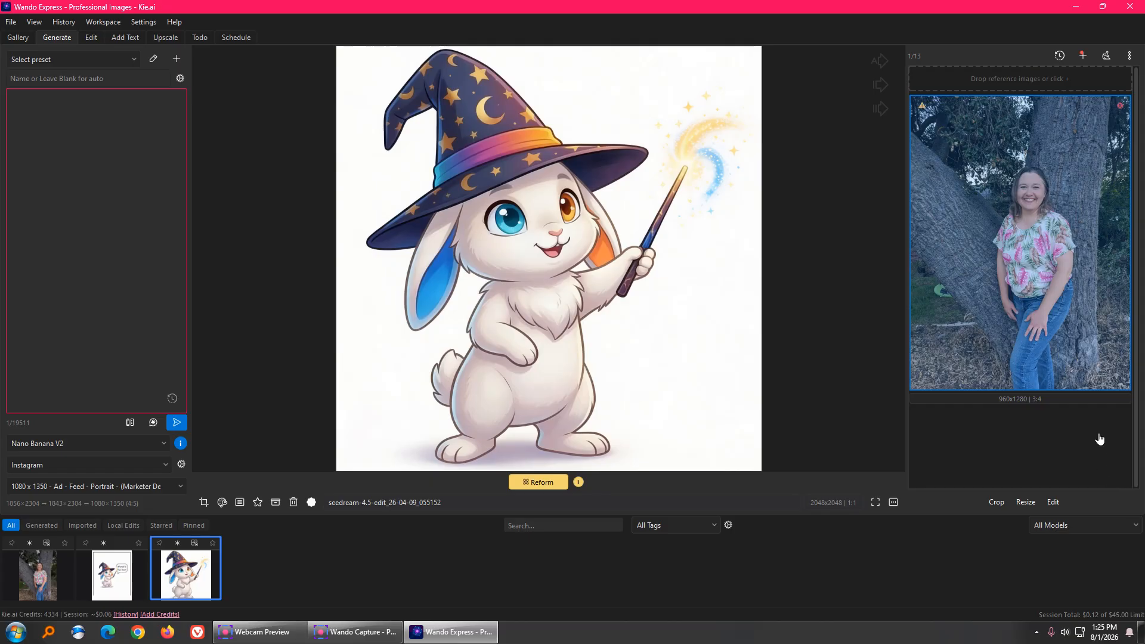
Generate an image from the prompt "Change the clothes in the reference image to a black business suit leave everything else the same".
mouse_move(800, 284)
left_mouse_down()
mouse_move(826, 281)
mouse_move(910, 310)
left_mouse_up()
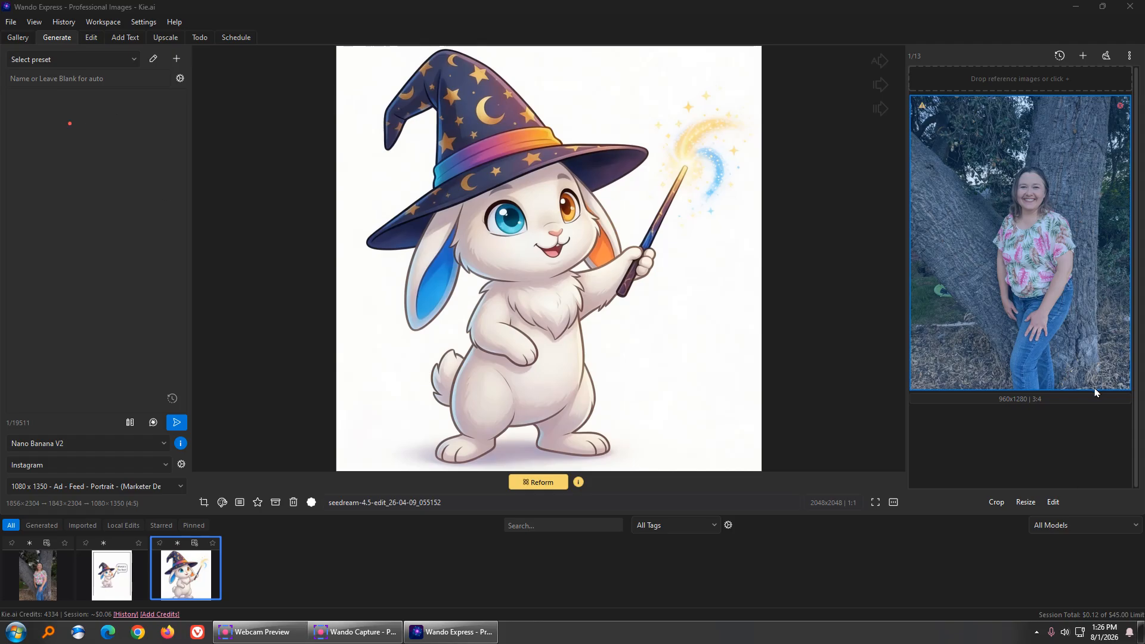
left_click(71, 131)
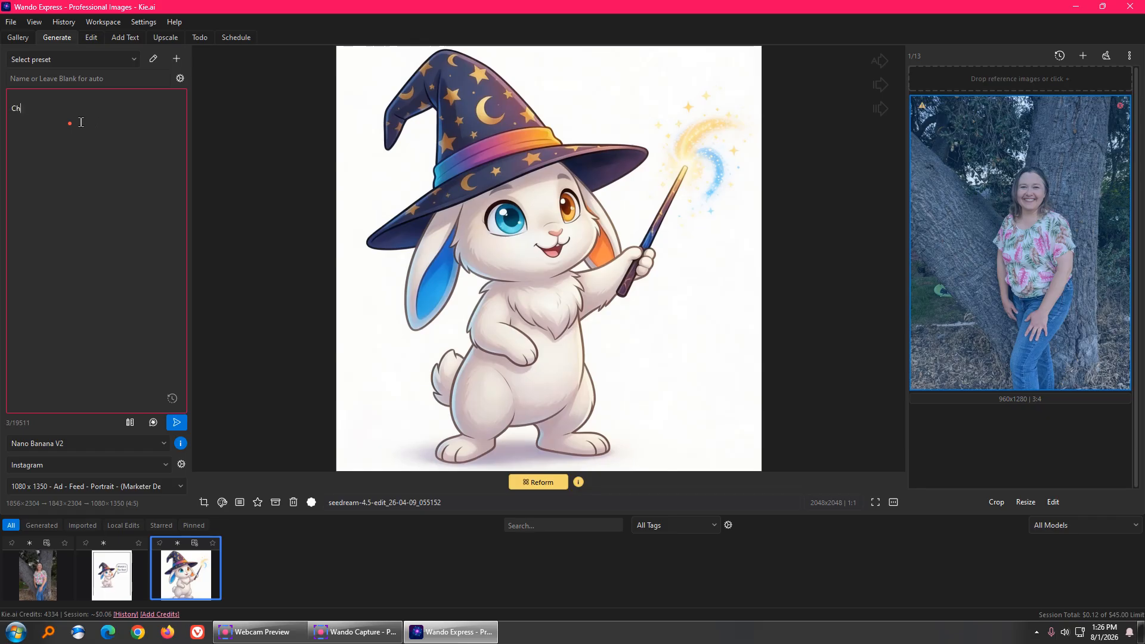
type("Change th")
type("imag")
type("ss")
key("BackSpace")
key("BackSpace")
type("siness suit ")
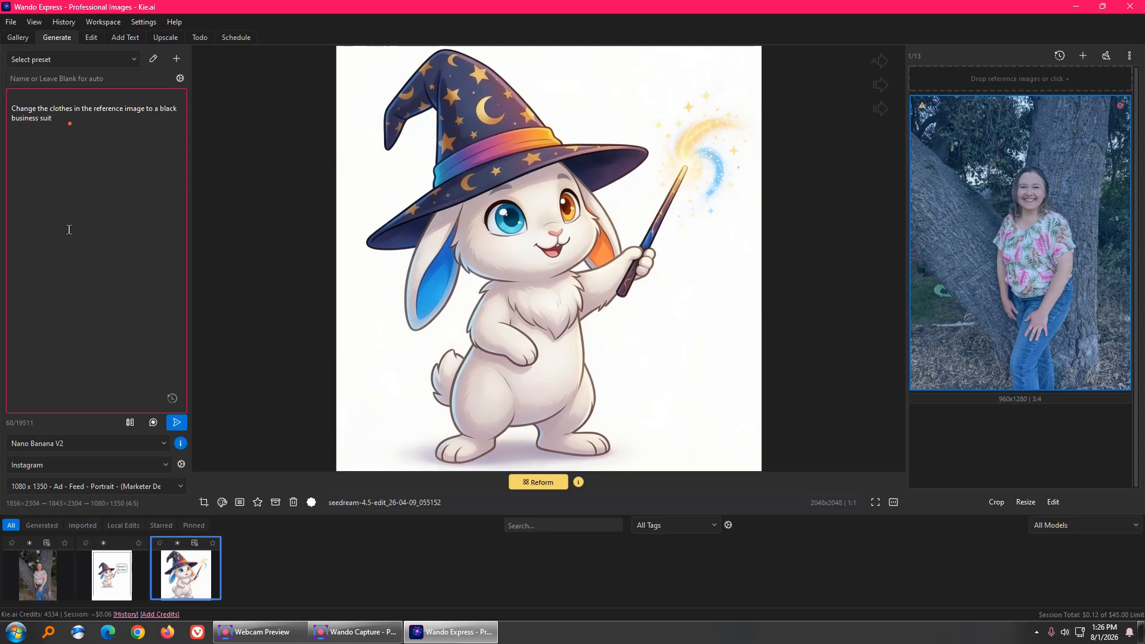
type("leave everything else the same")
left_click(175, 424)
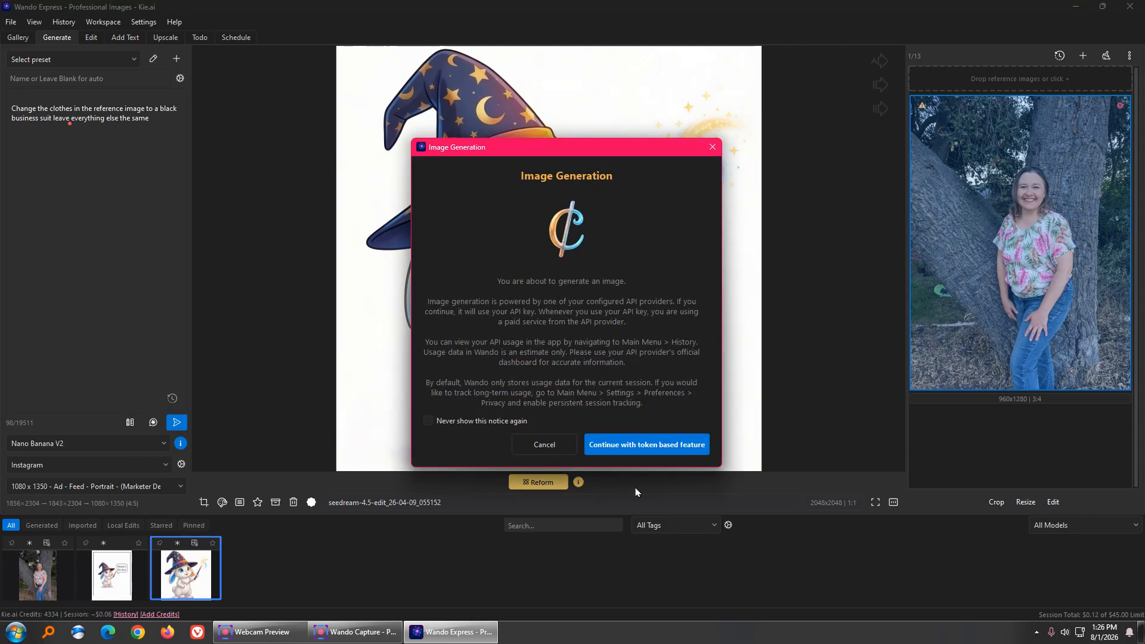
left_click(661, 454)
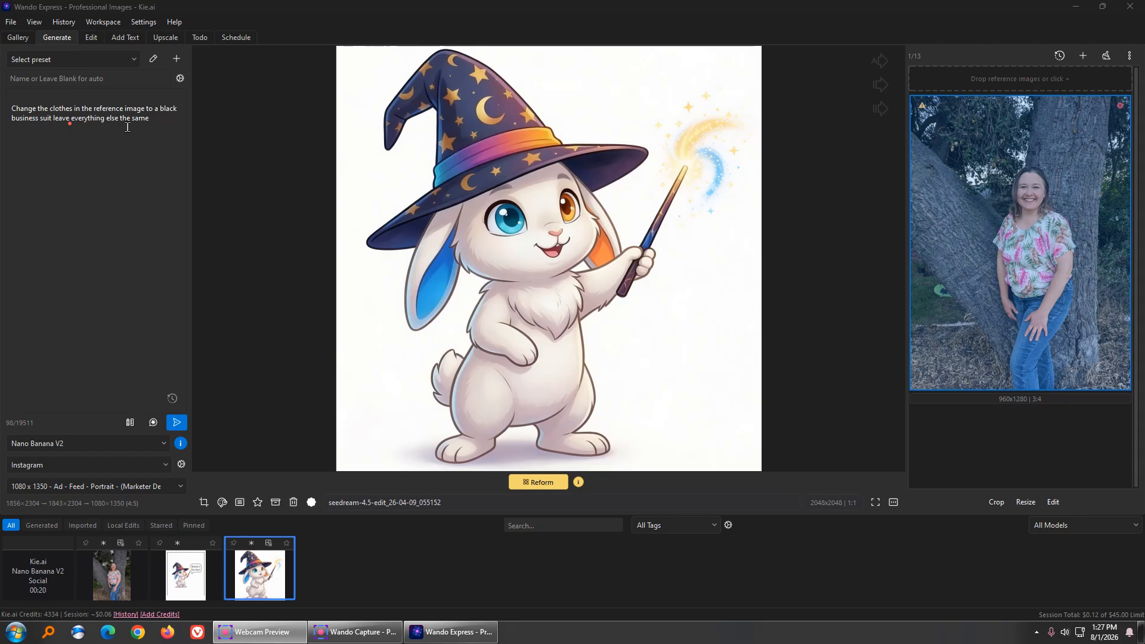
Replace the prompt with "Change the background to an orchard scene but leave everything else the same" and generate the image.
left_click_drag(165, 120, 3, 106)
key("BackSpace")
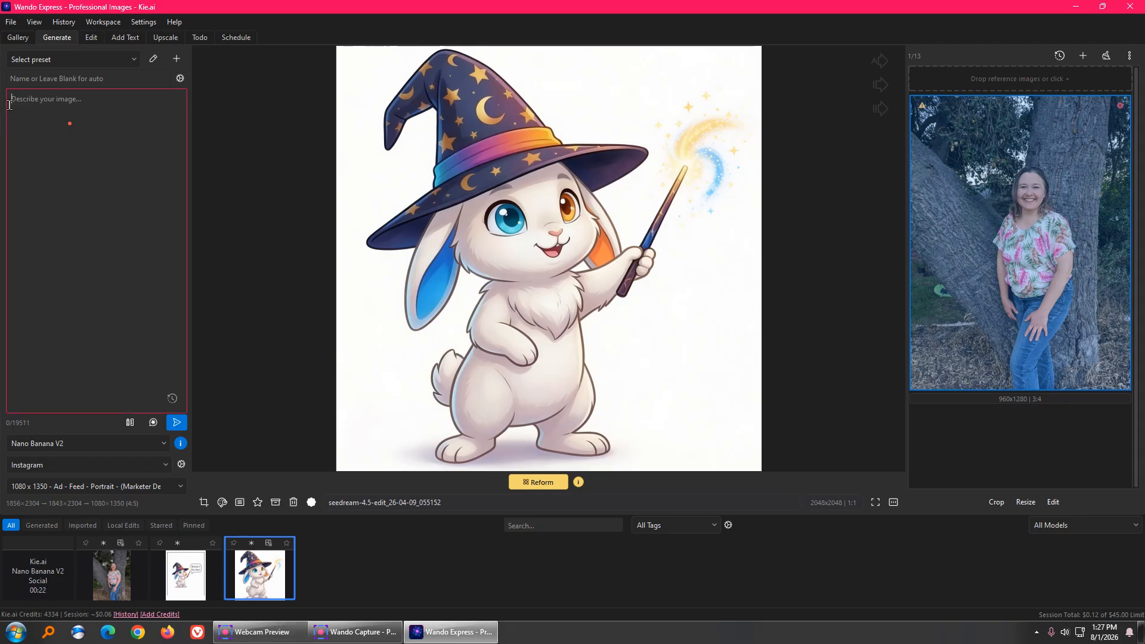
type("c")
key("BackSpace")
key("BackSpace")
key("BackSpace")
key("BackSpace")
key("BackSpace")
type("Change the backg")
type("round to an orchard scene")
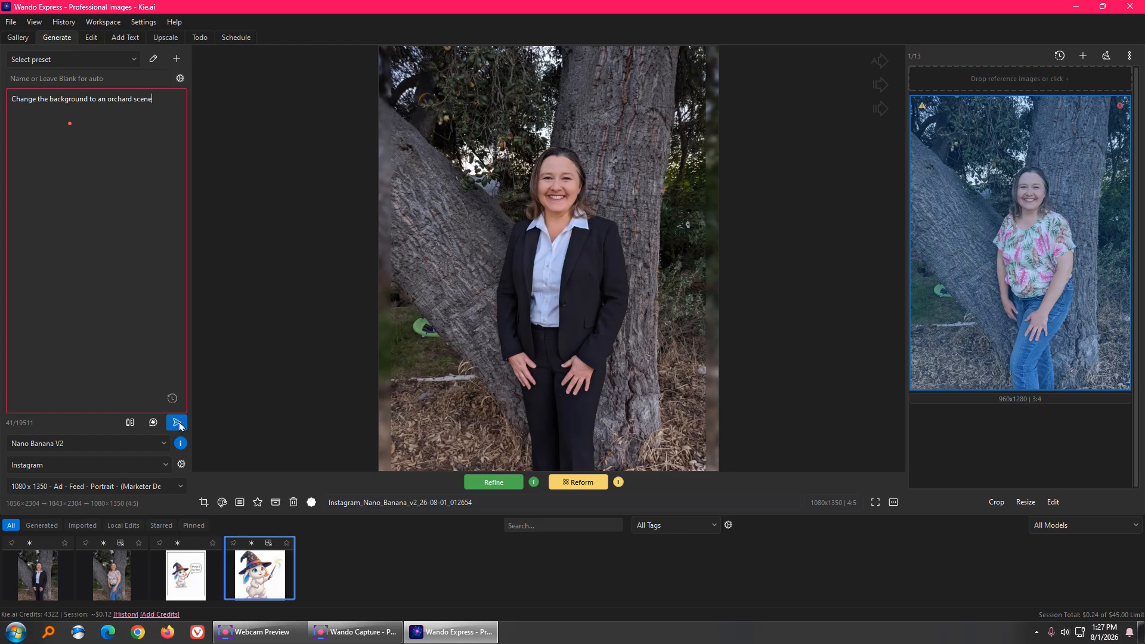
type("ave everything else the same")
left_click(175, 425)
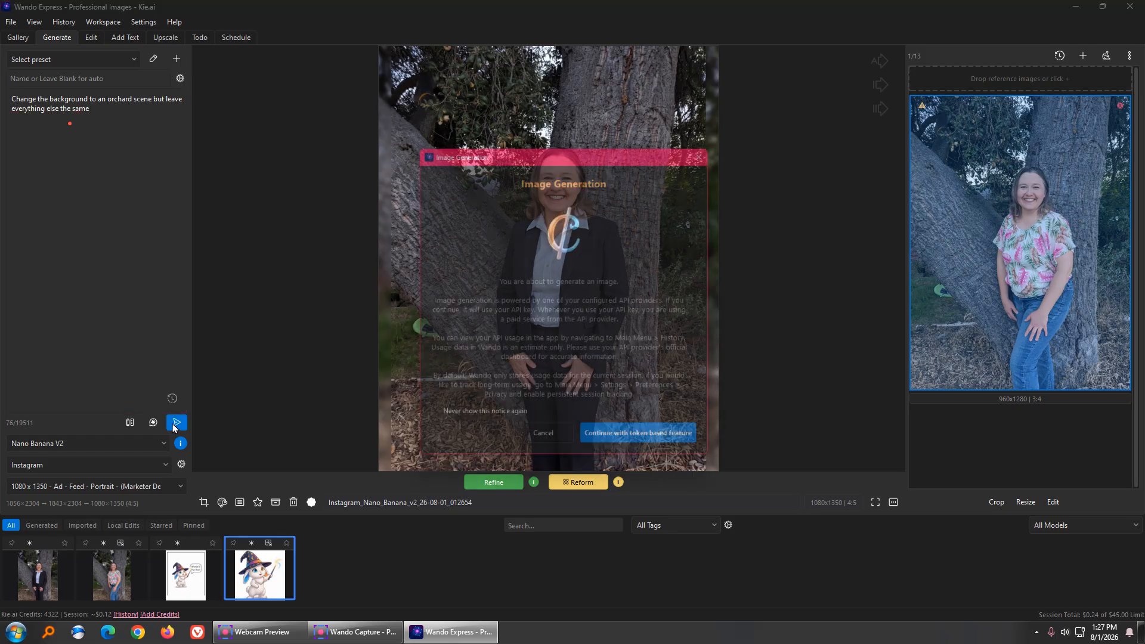
left_click(686, 444)
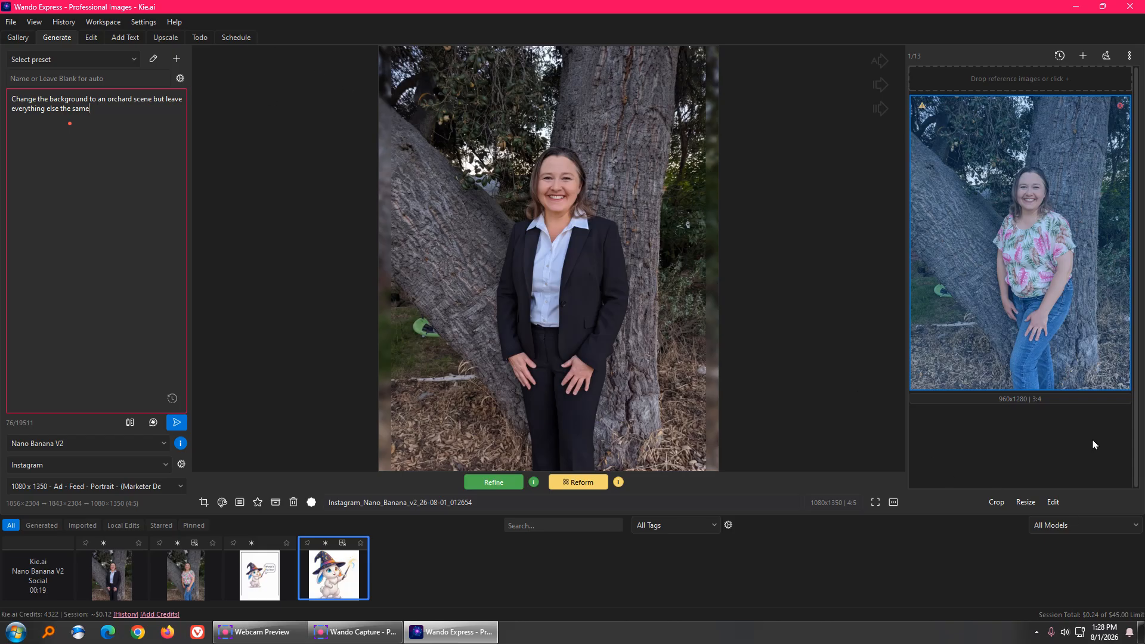
Remove the background from the reference portrait photo with the Kie.ai Recraft Remove Background edit tool.
left_click_drag(272, 181, 101, 44)
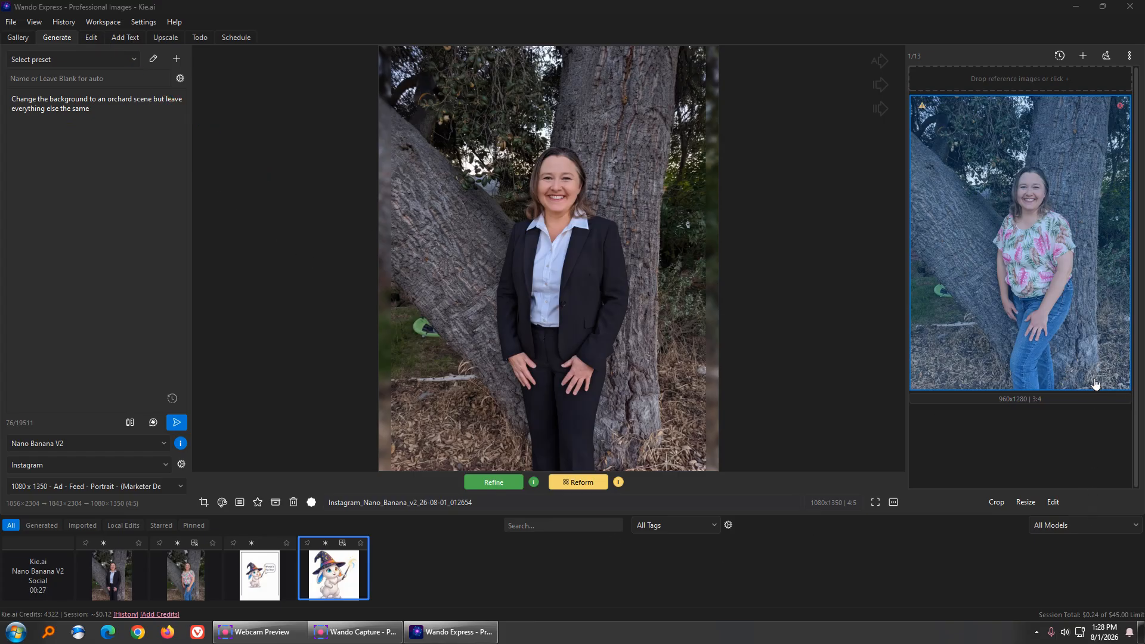
left_click(92, 38)
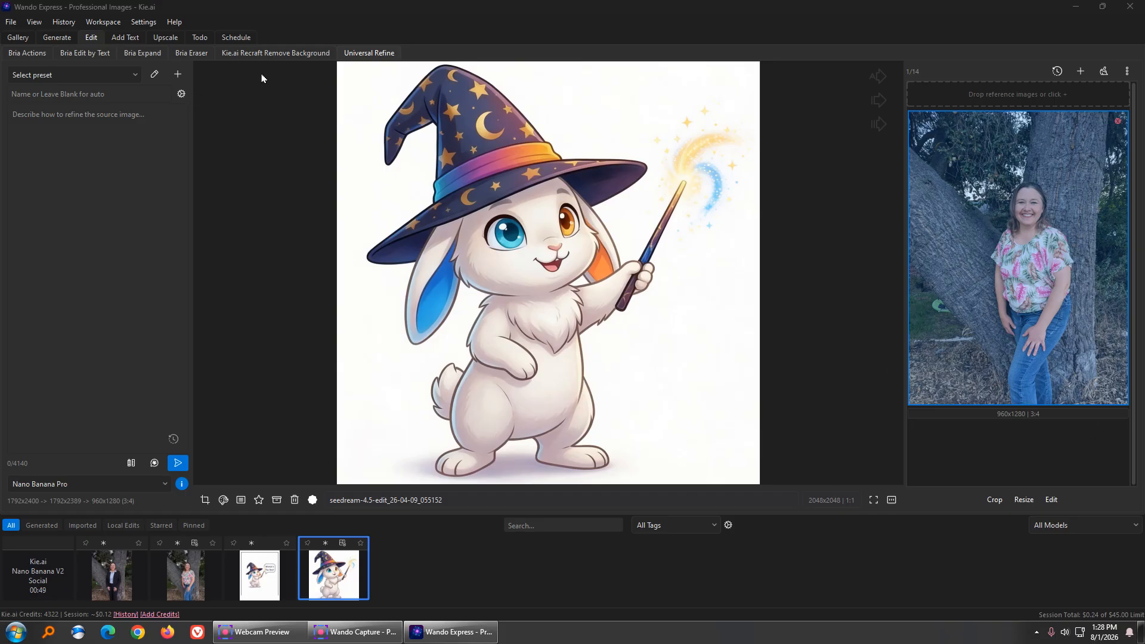
left_click_drag(261, 104, 263, 64)
left_click(1092, 514)
left_click(236, 53)
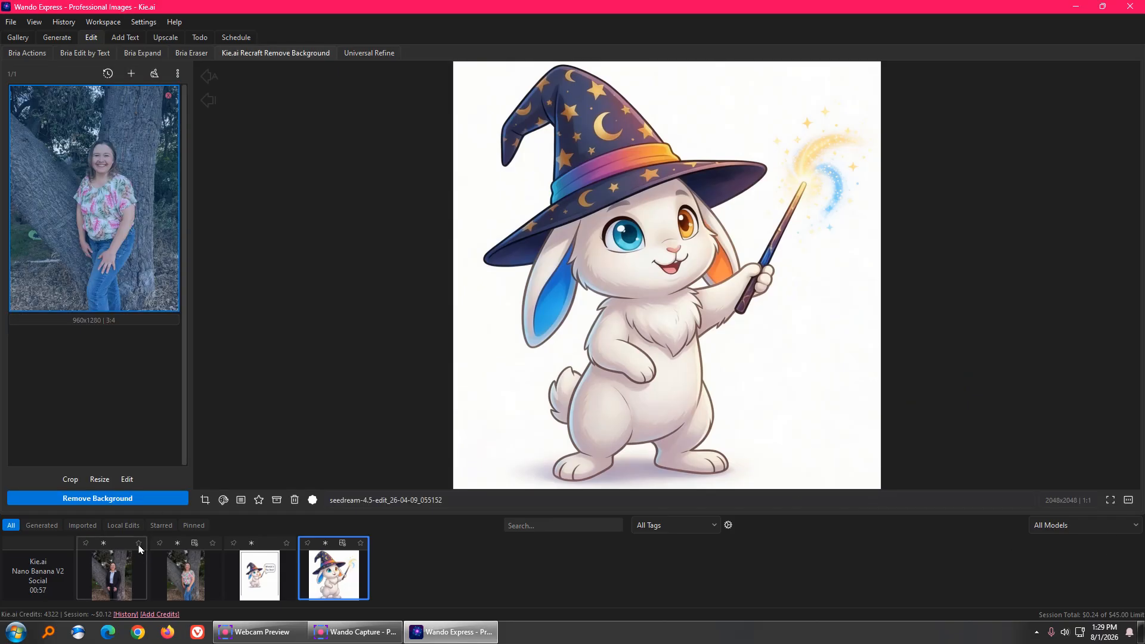
left_click(185, 498)
left_click(657, 447)
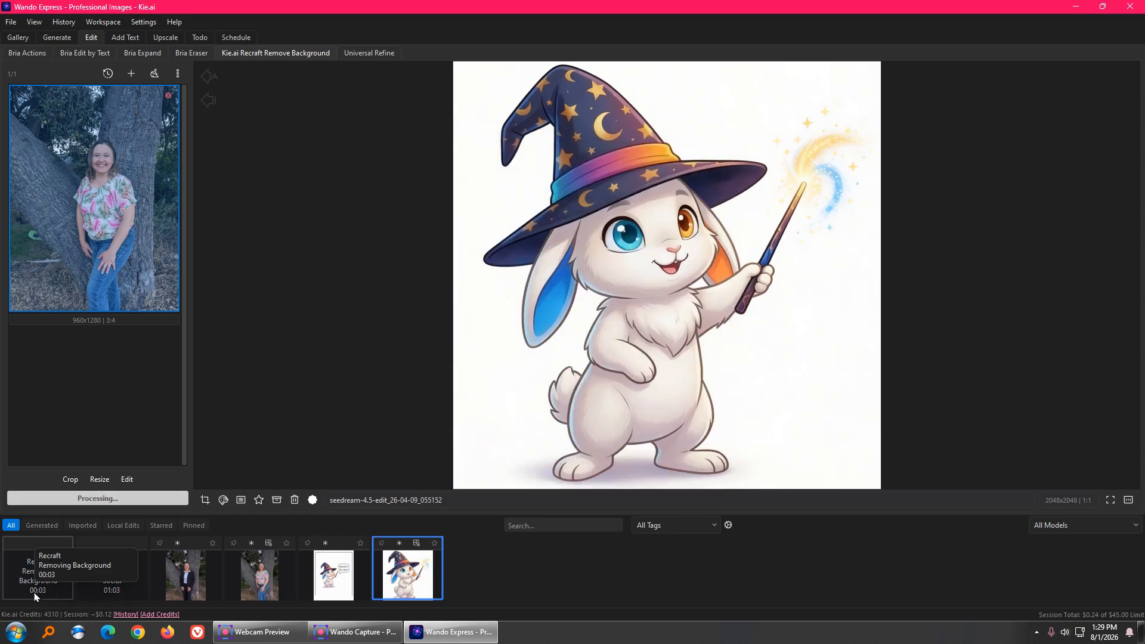
mouse_move(320, 408)
left_mouse_down()
mouse_move(20, 549)
mouse_move(78, 557)
left_mouse_up()
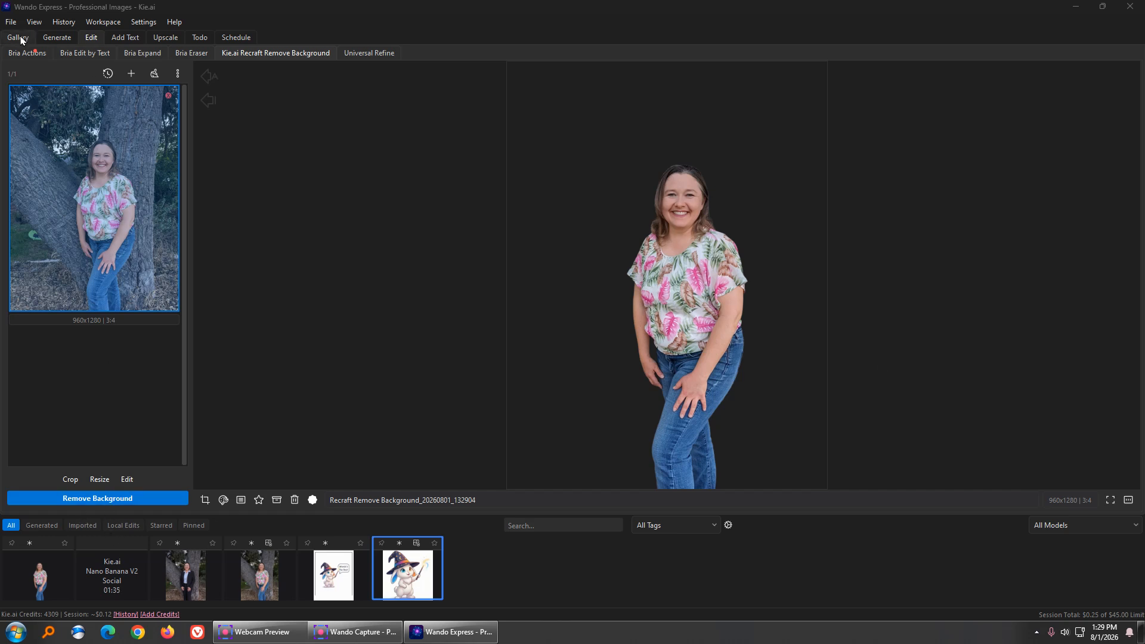
Return to image generation and check the pending Nano Banana V2 orchard background job.
left_click(55, 37)
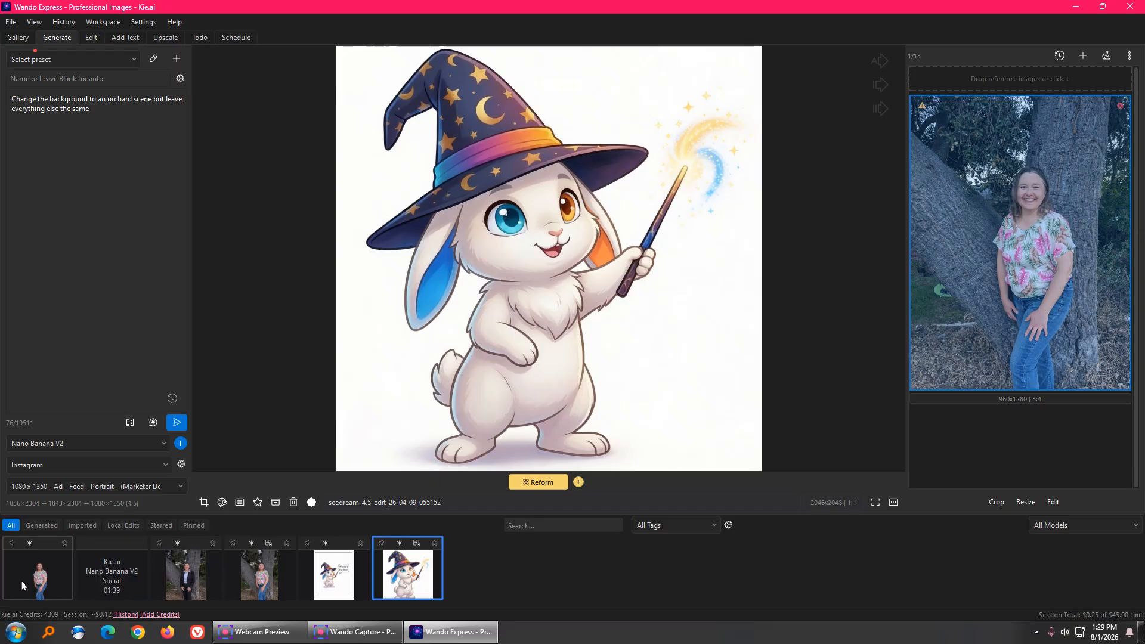
left_click(124, 596)
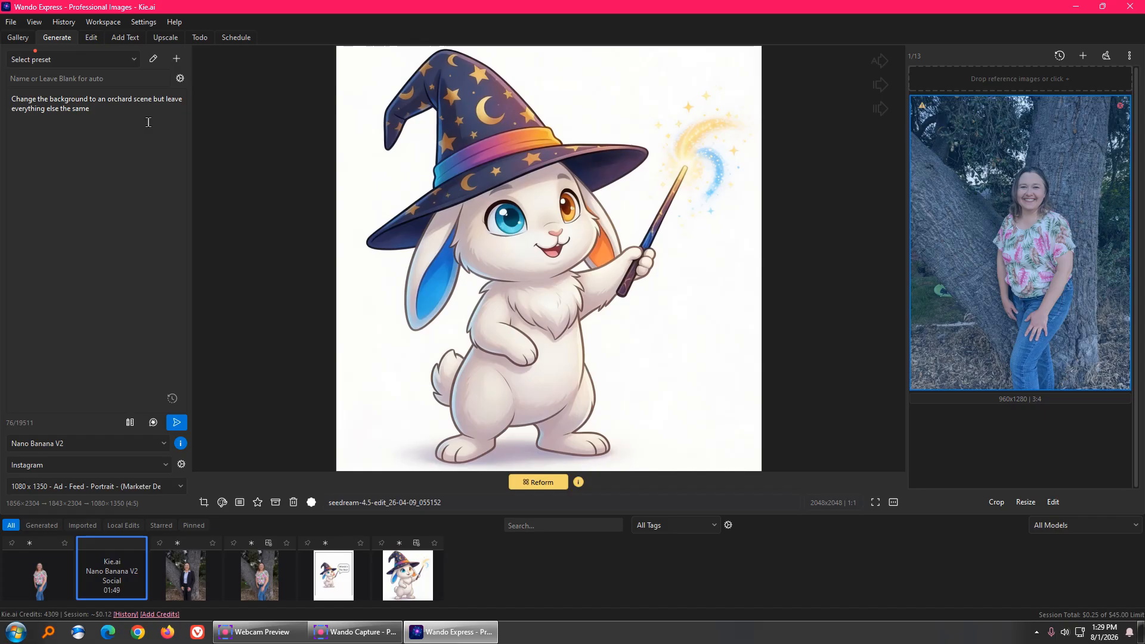
Review the black business suit, removed-background and orchard-background versions of the portrait in the image viewer.
left_click(199, 590)
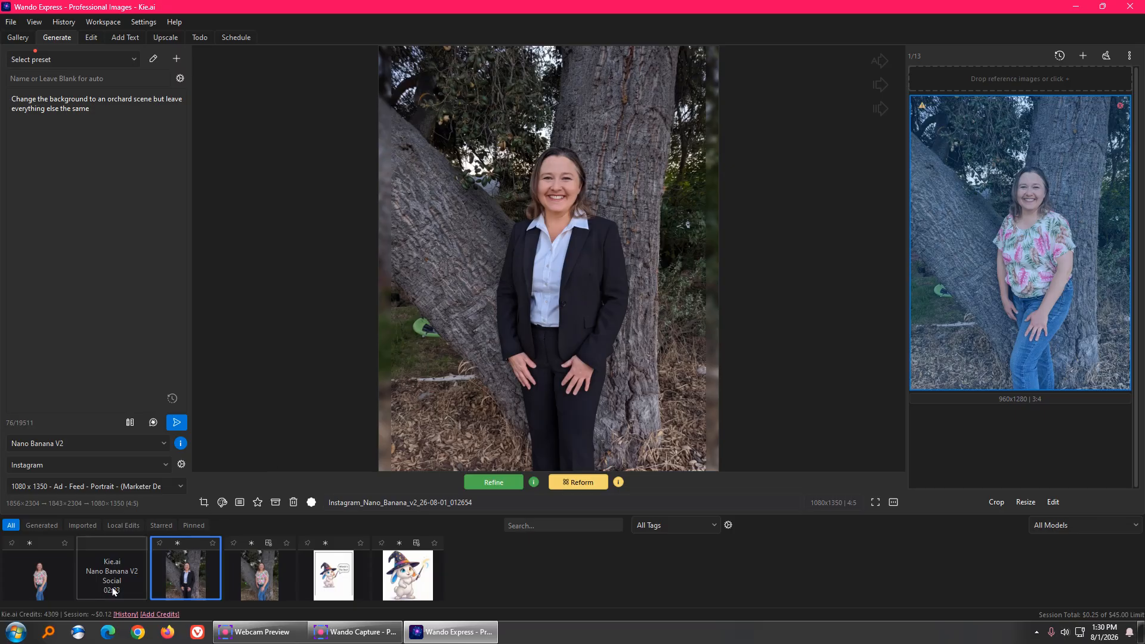
left_click(45, 583)
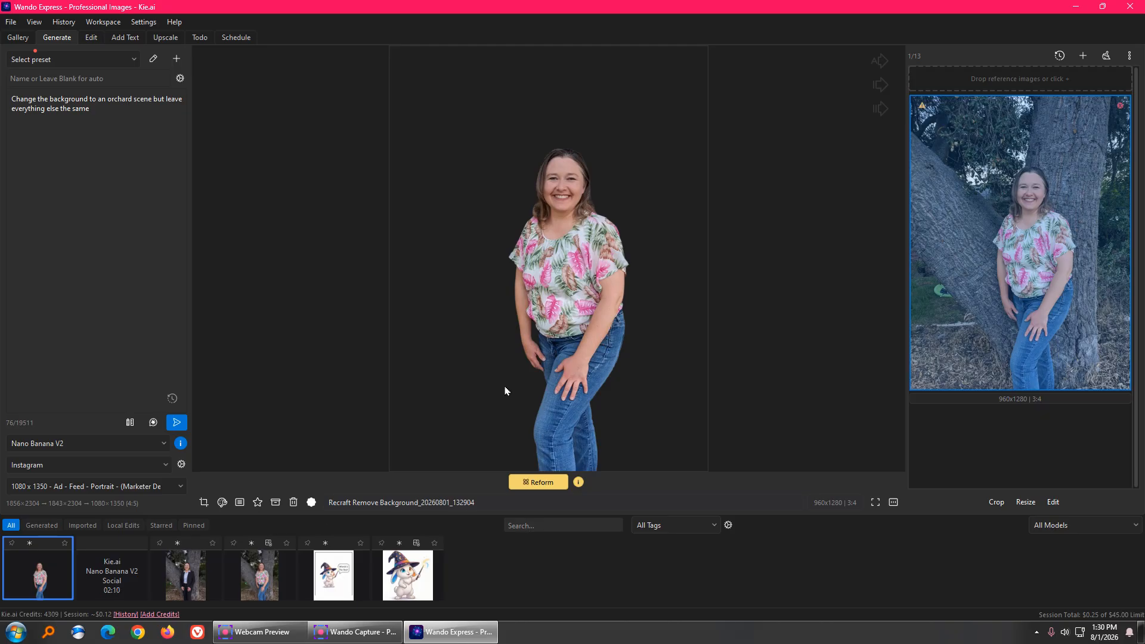
left_click(116, 579)
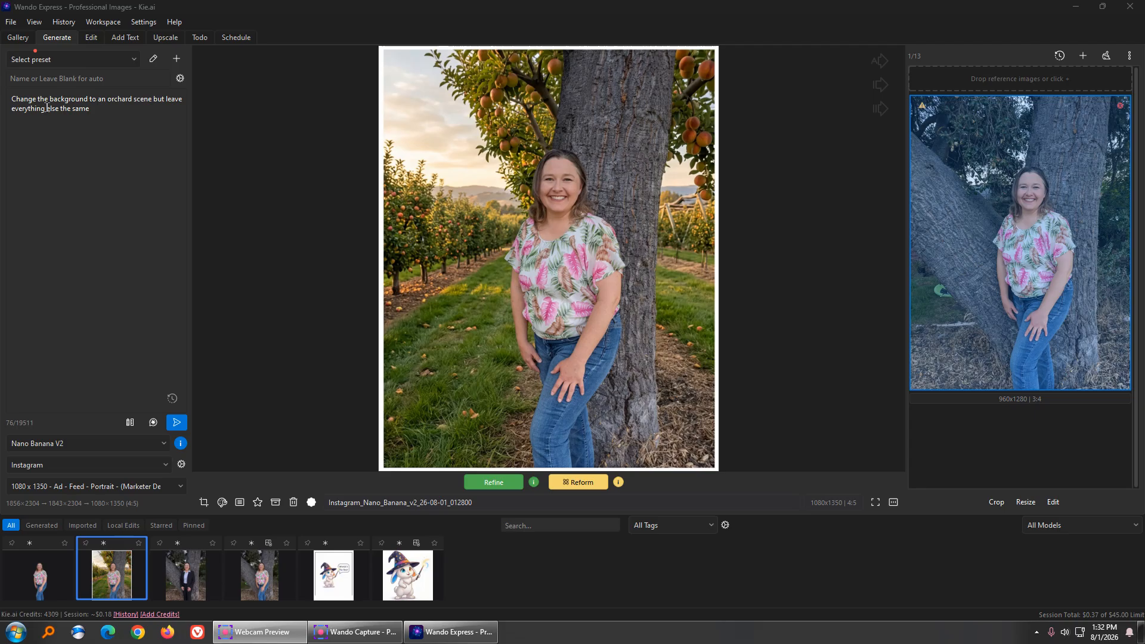
Add the wizard rabbit mascot as a second reference image below the floral-top portrait.
left_click_drag(115, 111, 3, 102)
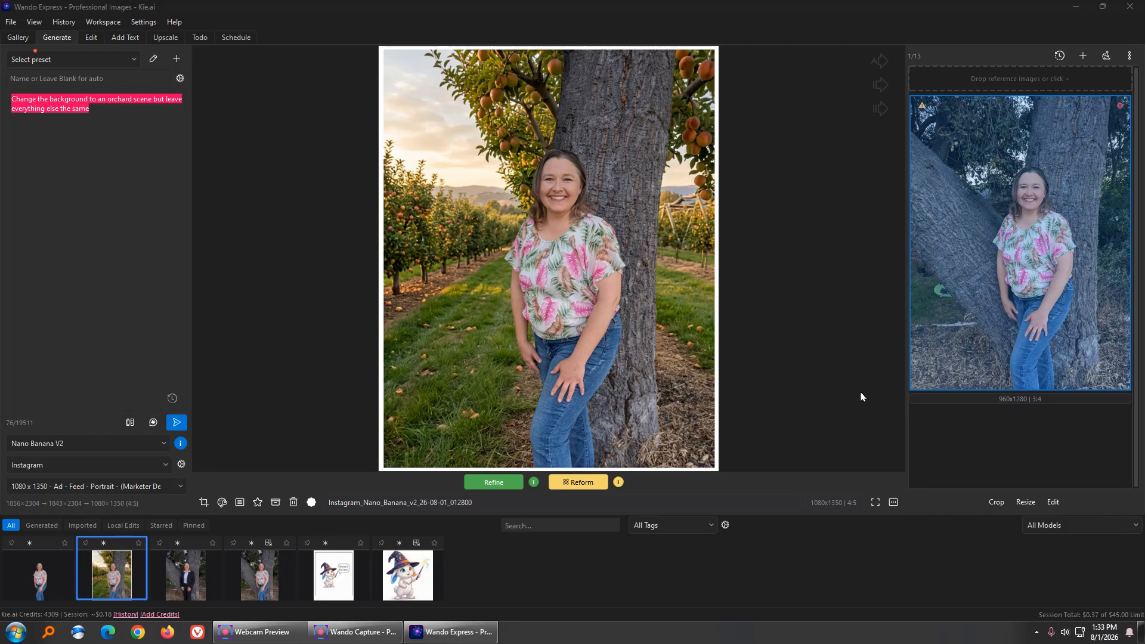
mouse_move(854, 391)
left_mouse_down()
mouse_move(1058, 70)
mouse_move(1082, 74)
left_mouse_up()
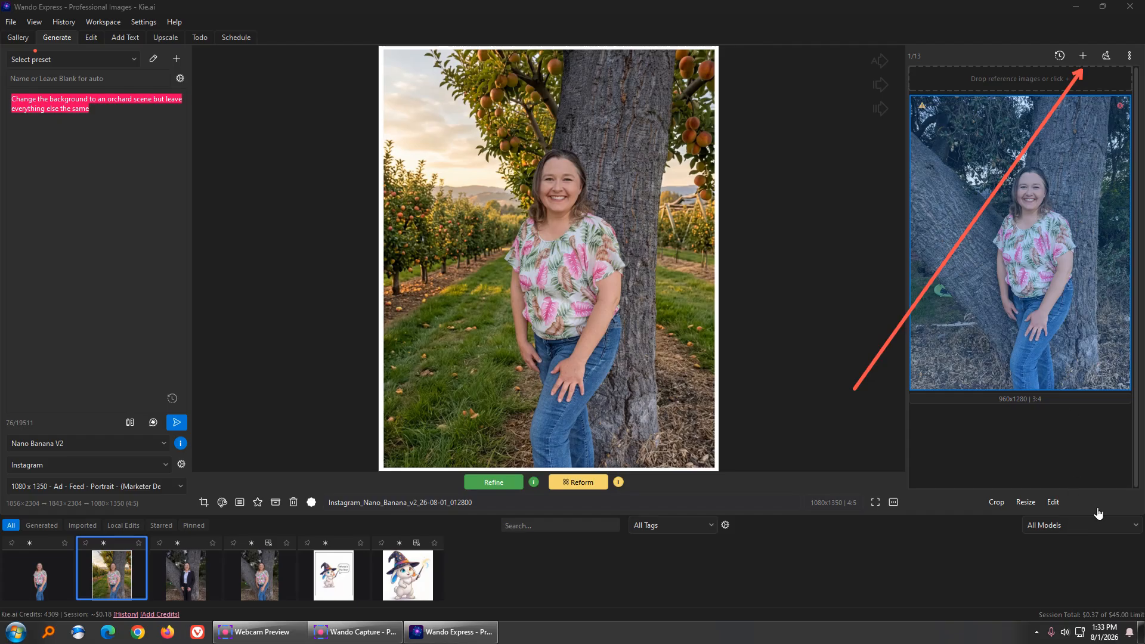
key("Escape")
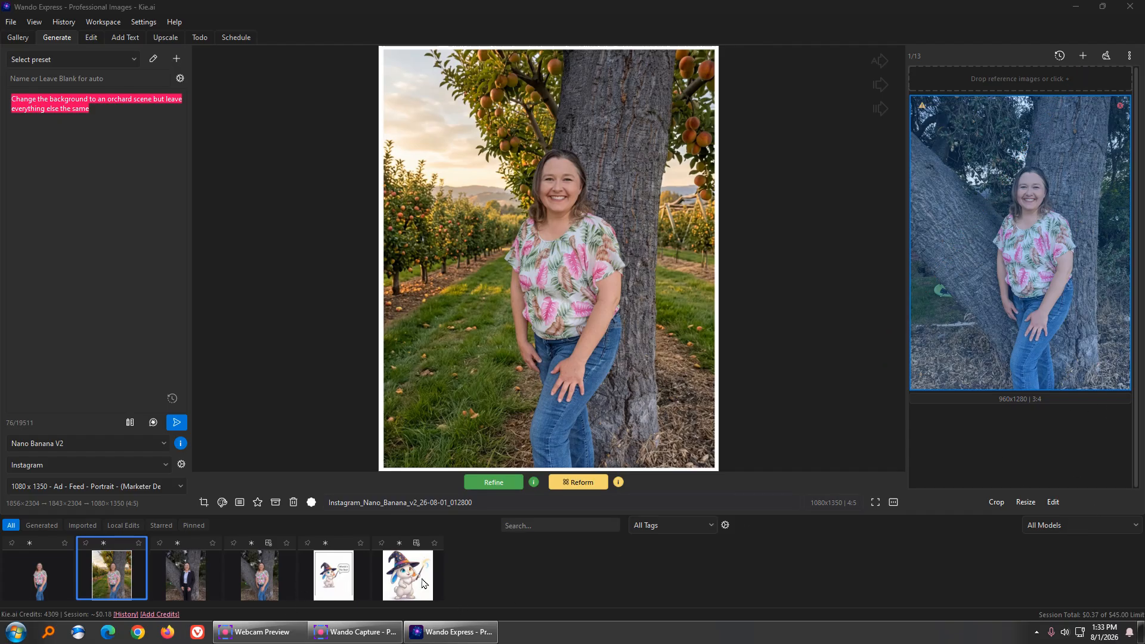
mouse_move(391, 576)
left_mouse_down()
mouse_move(511, 502)
mouse_move(809, 410)
mouse_move(778, 427)
left_mouse_up()
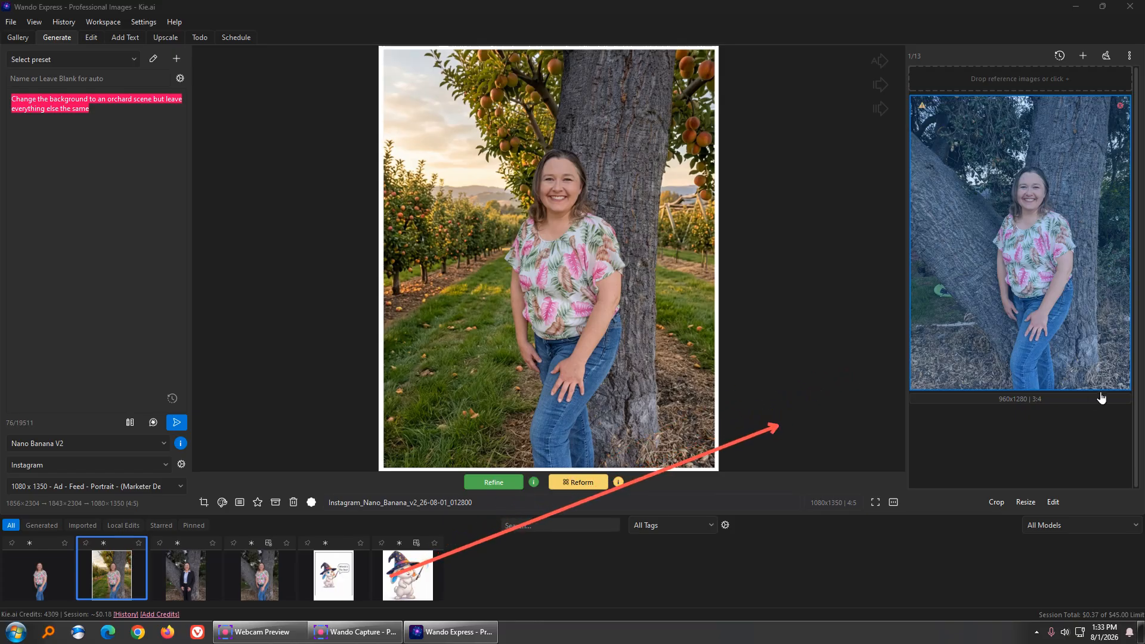
left_click_drag(410, 586, 919, 411)
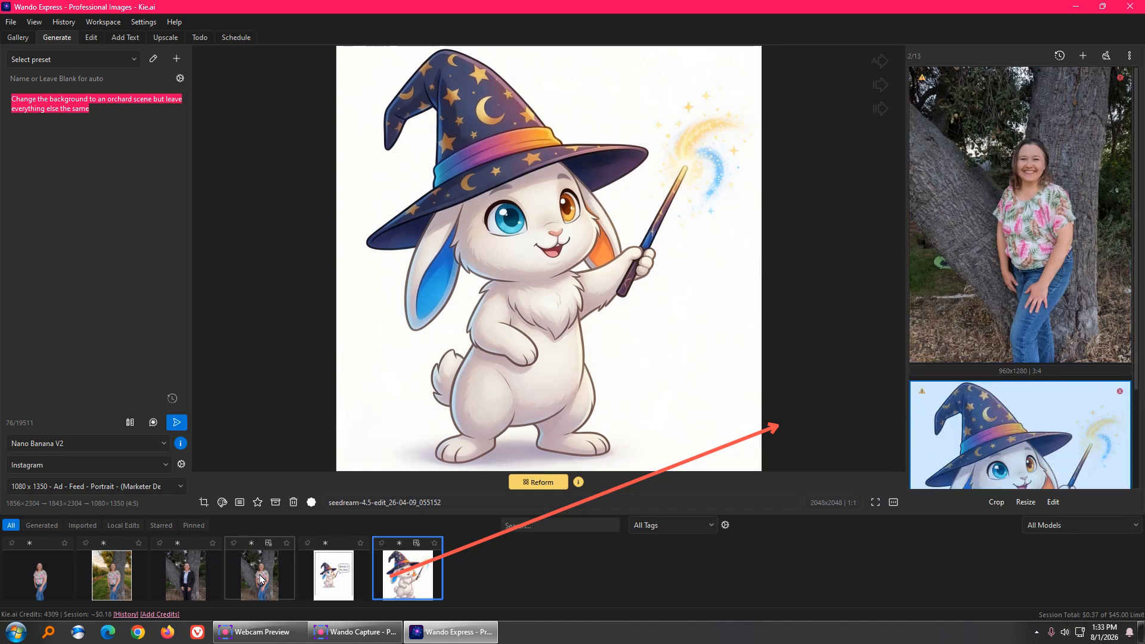
Replace all current reference images with the generated black business suit portrait.
left_click(203, 580)
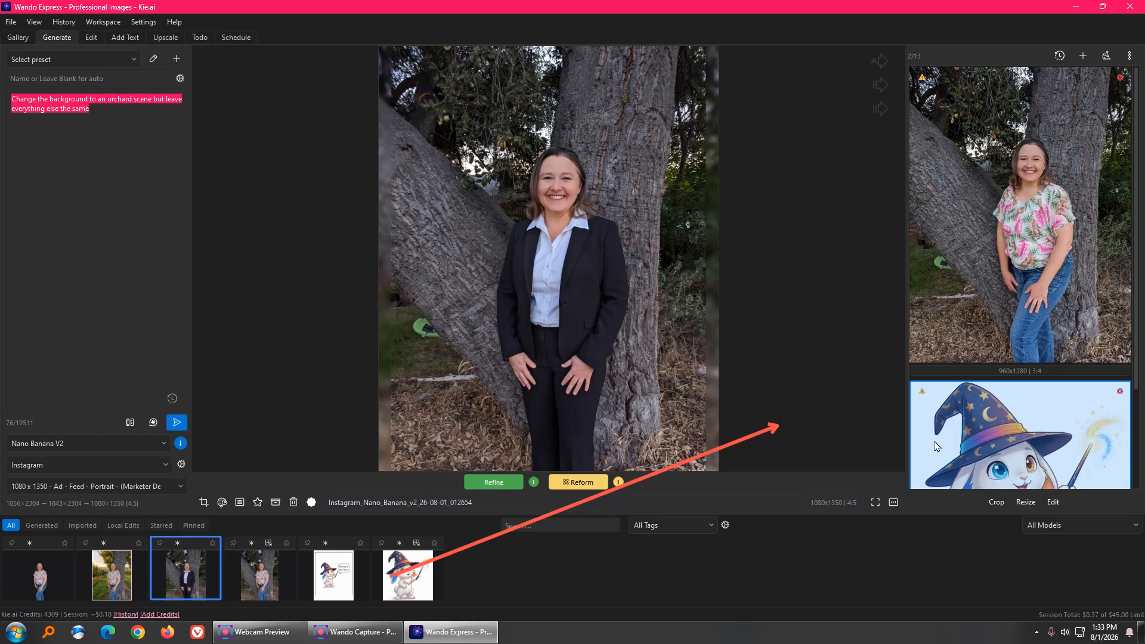
key("Escape")
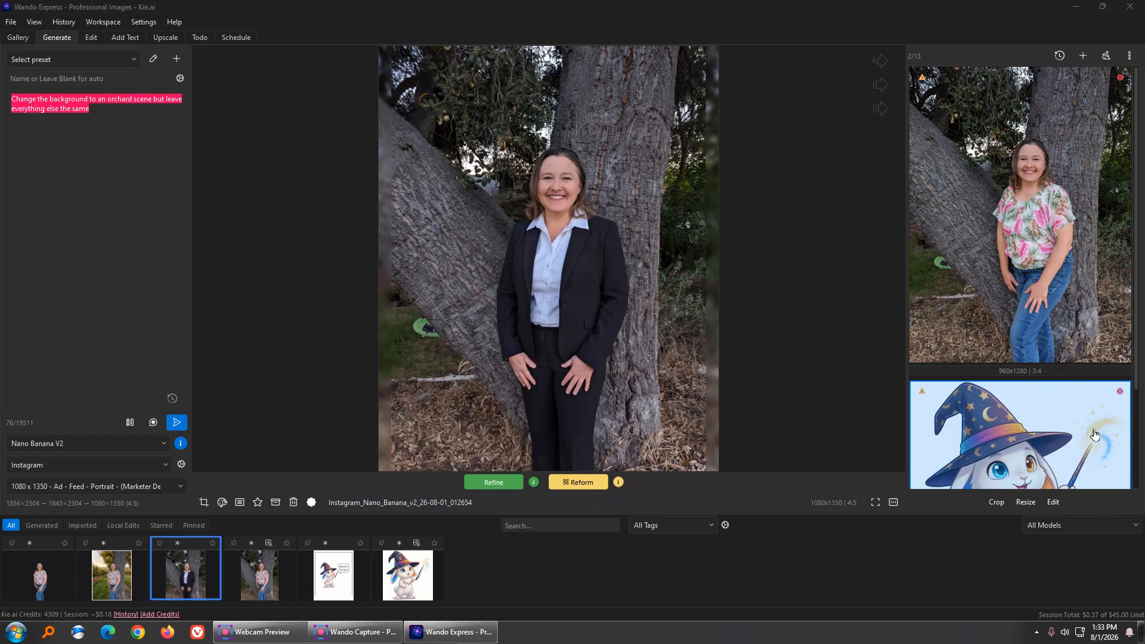
left_click_drag(829, 327, 871, 106)
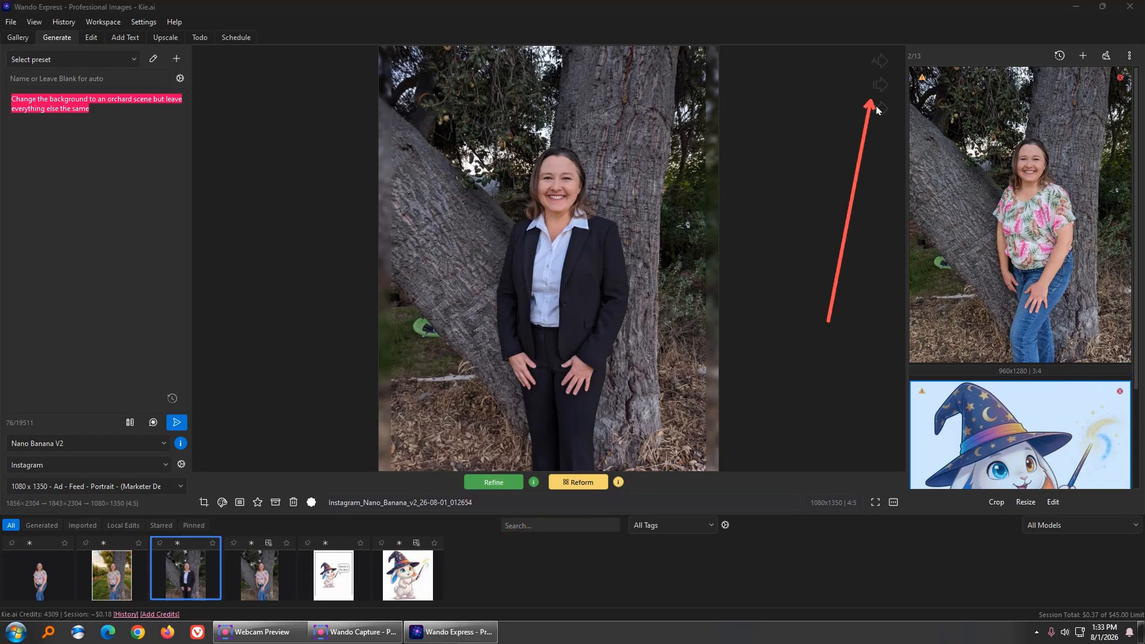
left_click(1095, 515)
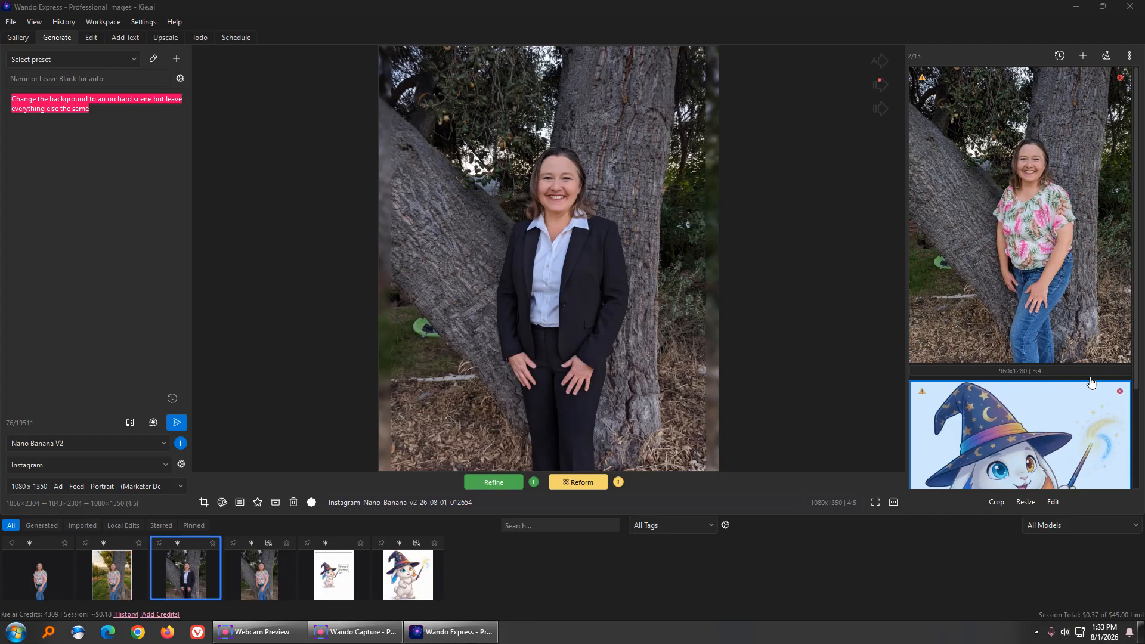
left_click(881, 85)
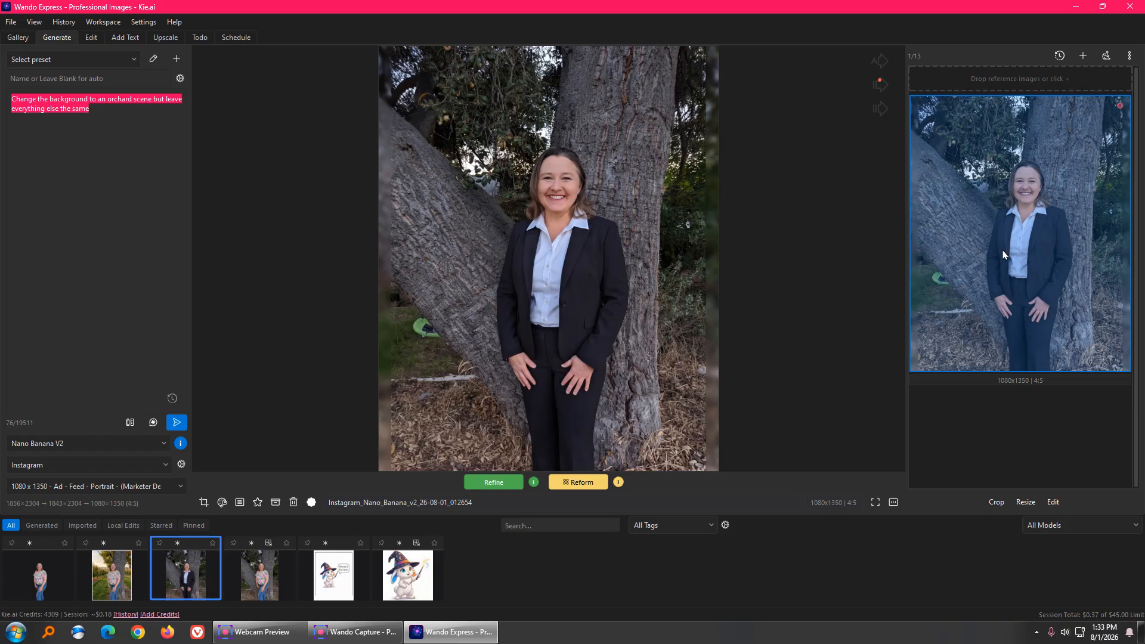
Add the wizard rabbit mascot as a reference below the business suit portrait, and open the reference file picker but cancel without choosing a file.
left_click(441, 574)
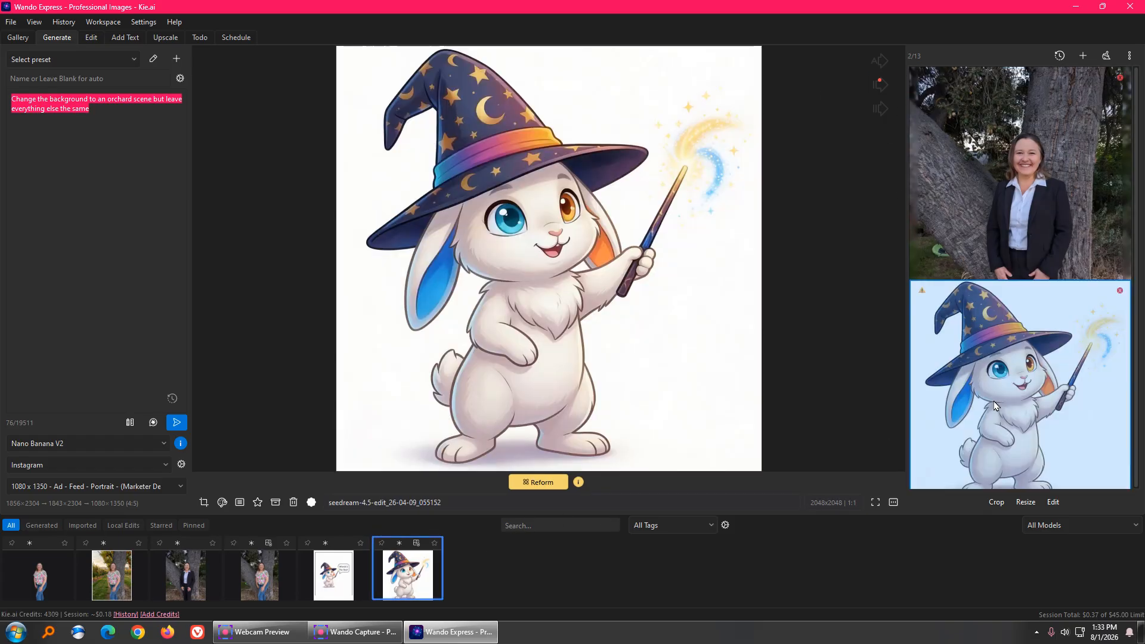
left_click(1104, 435)
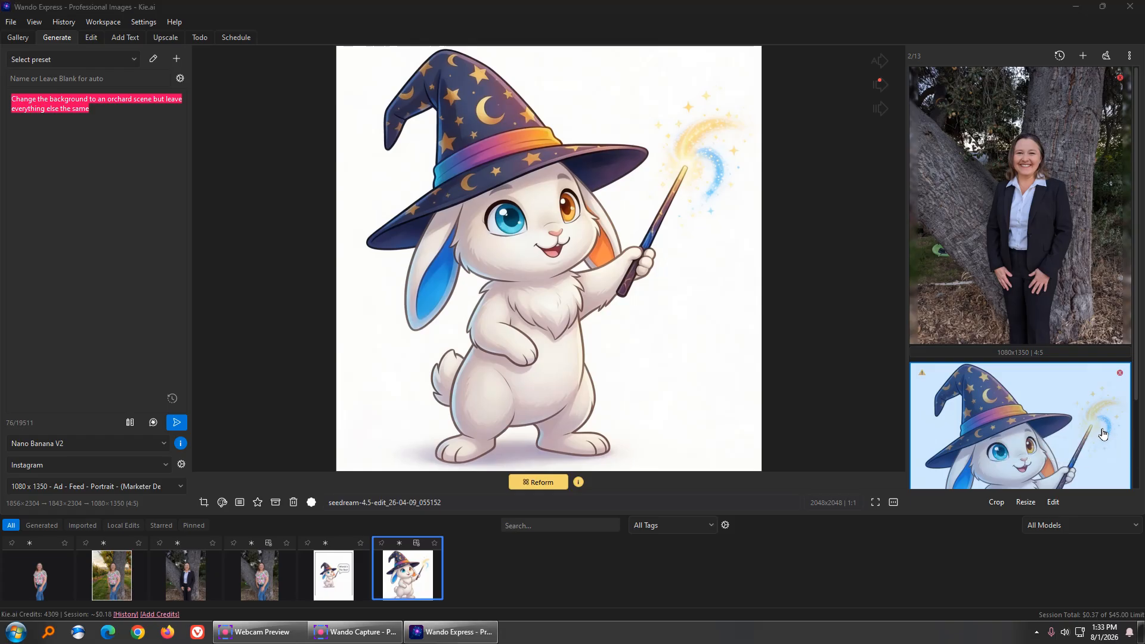
left_click(1086, 57)
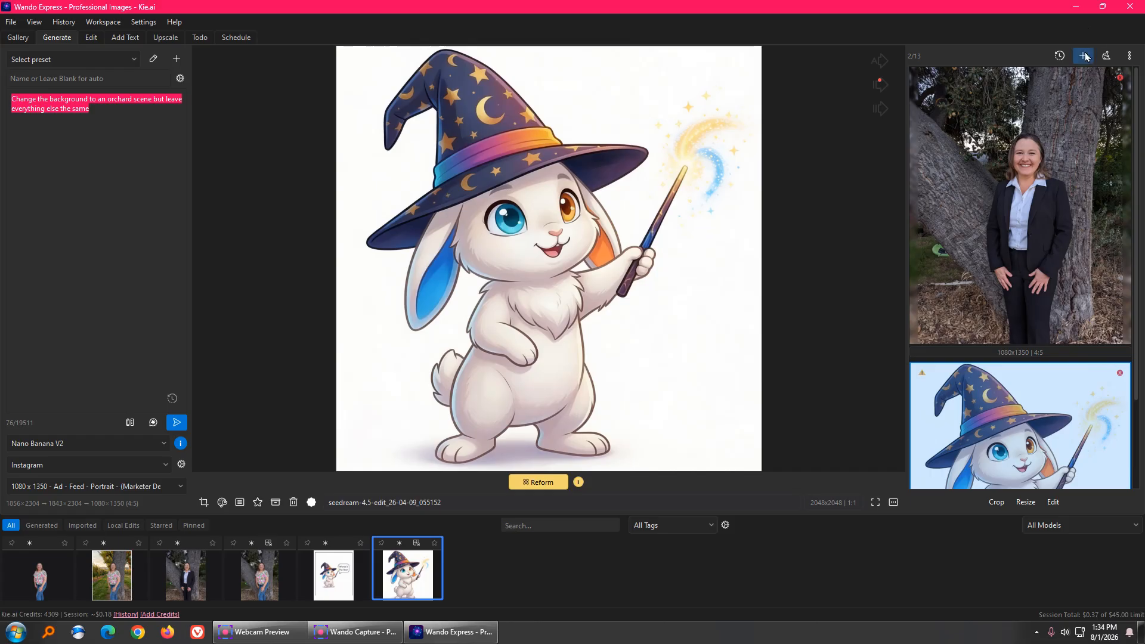
left_click(517, 307)
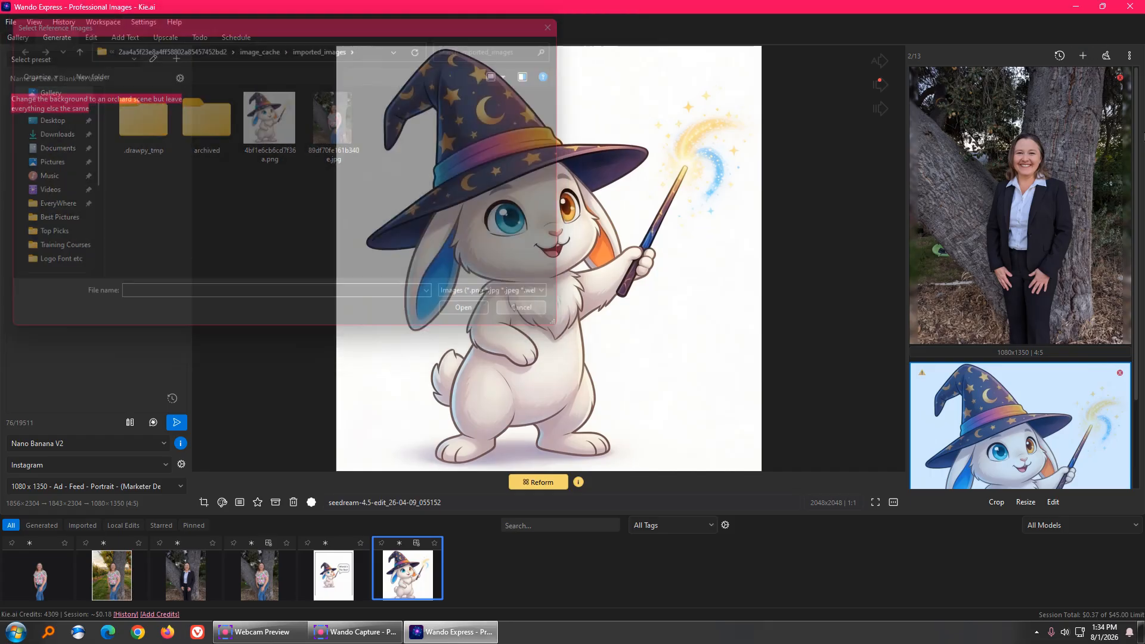